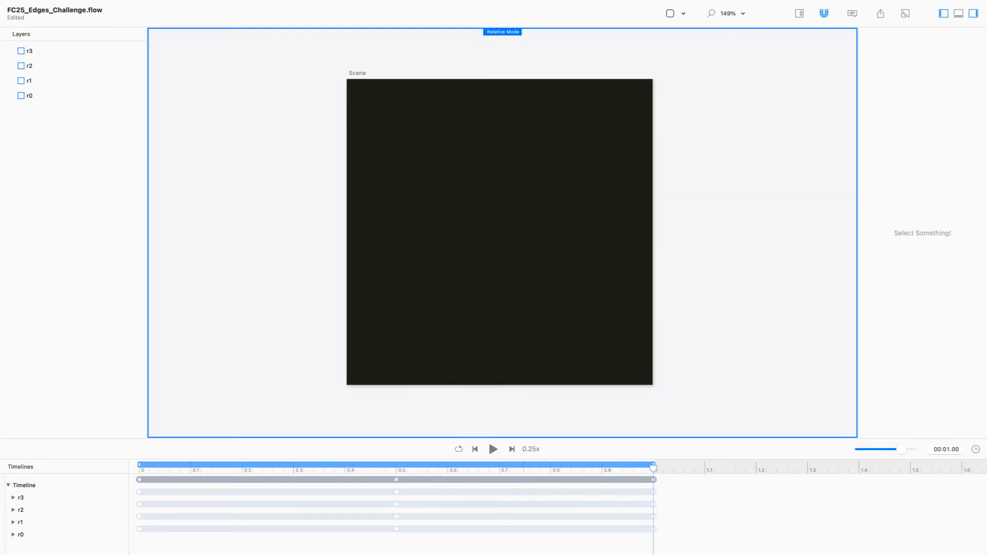
Set the playback speed to 1x, play the animation in a loop and pause it.
click(529, 449)
click(529, 449)
key(space)
key(space)
key(space)
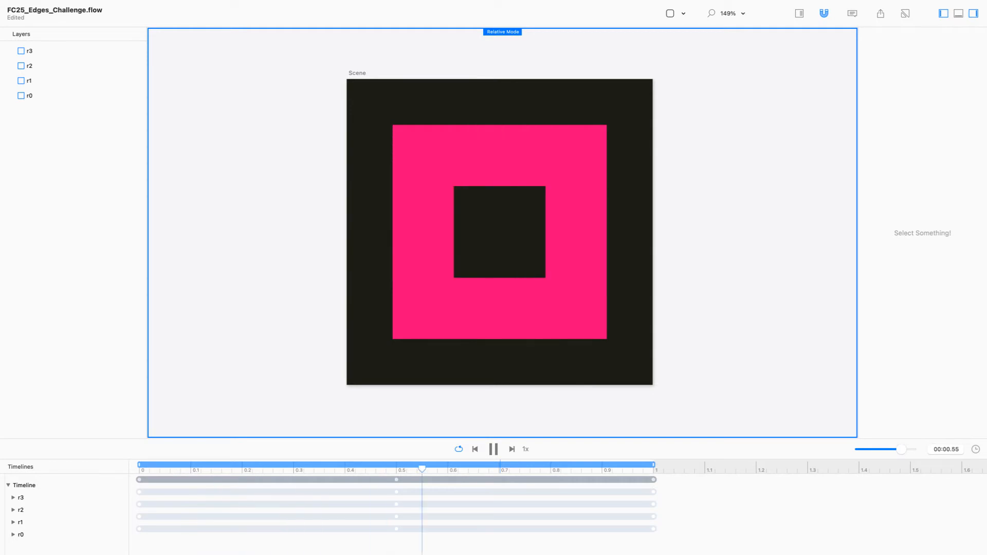
key(space)
key(space)
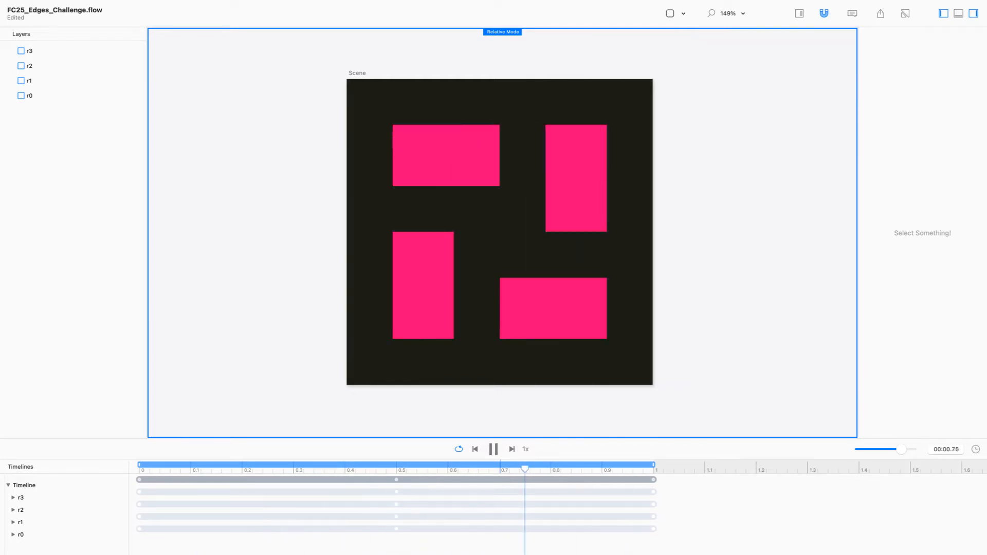
key(space)
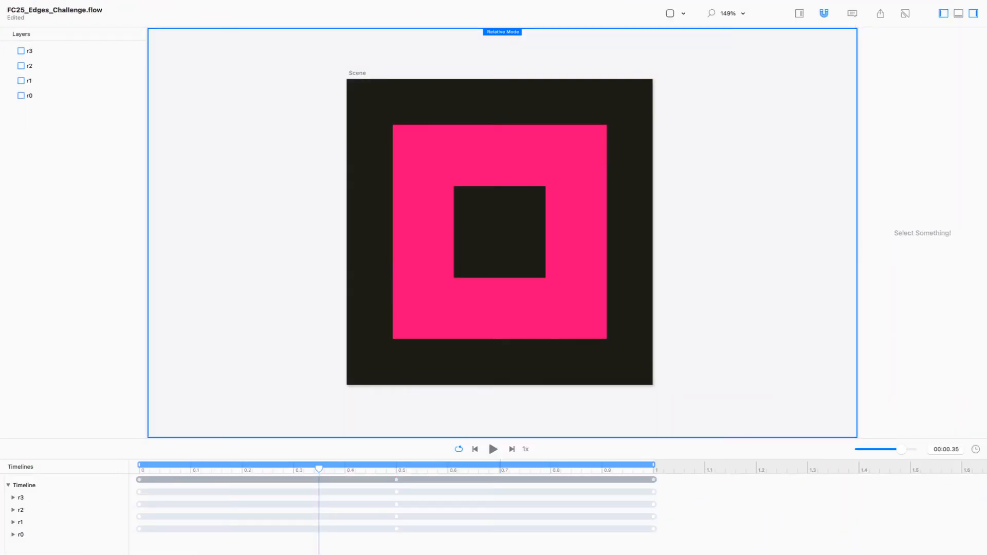
Rename the timeline as solution1.
right_click(67, 485)
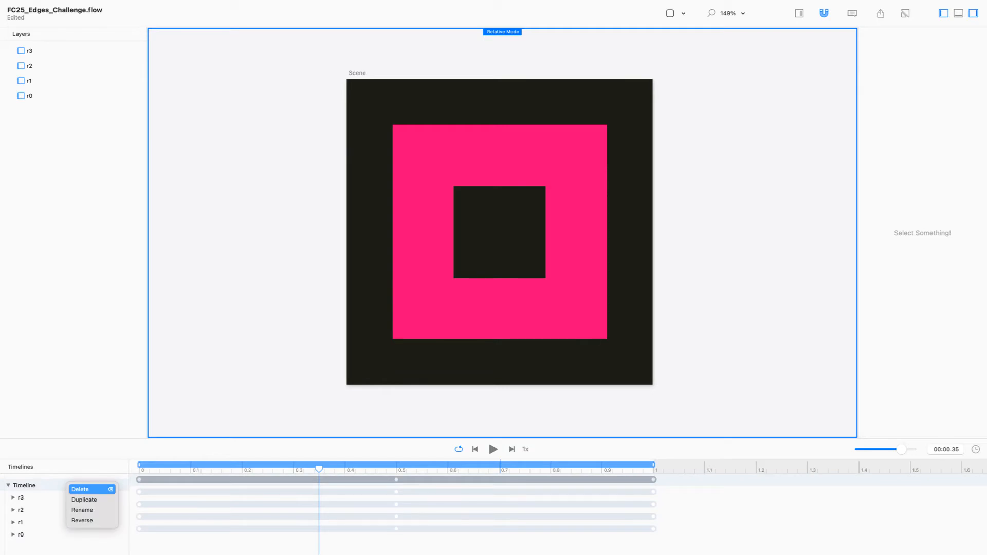
key(Return)
text(main)
key(BackSpace)
key(BackSpace)
text(solution1)
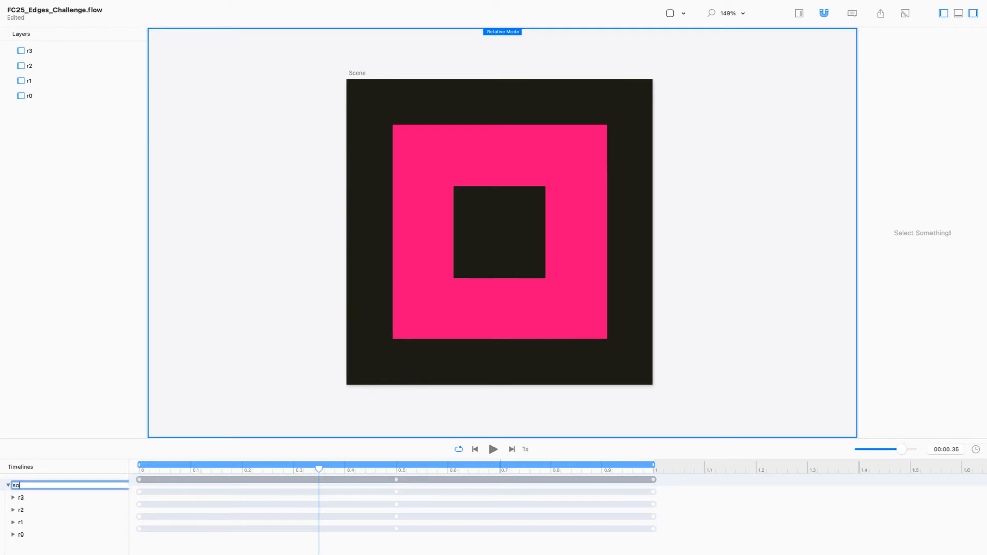
key(Return)
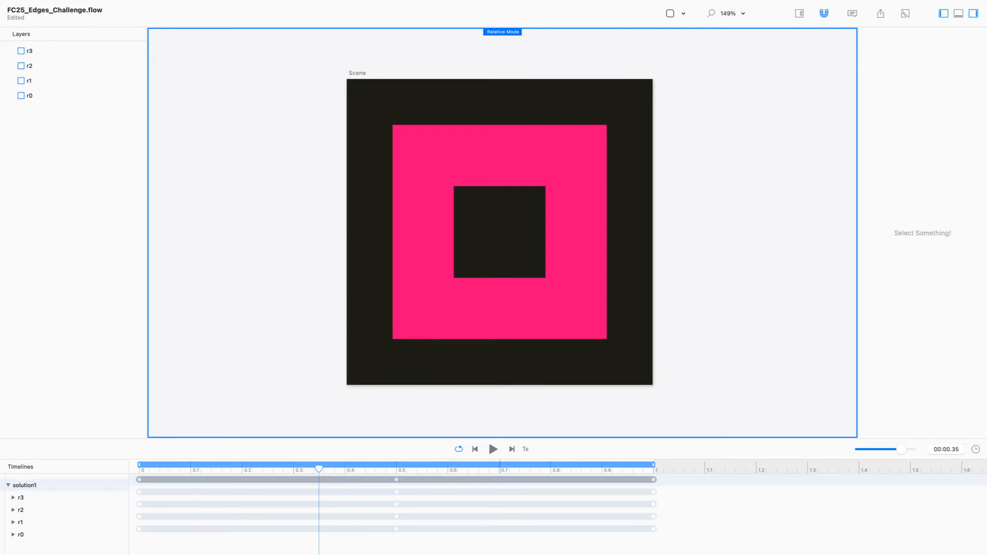
Duplicate the solution1 timeline and rename the copy as solution2.
right_click(24, 484)
click(47, 497)
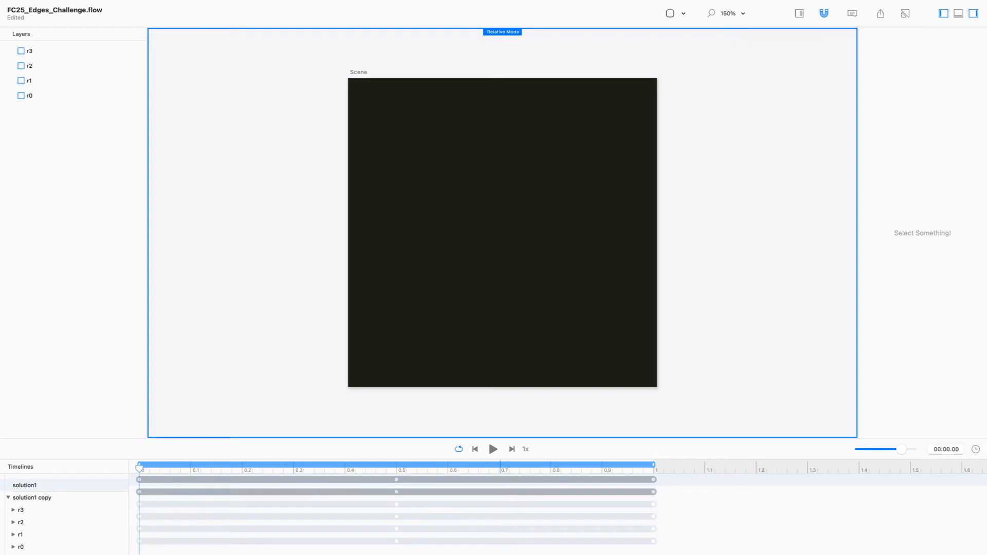
double_click(31, 497)
click(35, 498)
key(shift+super+Right)
text(2)
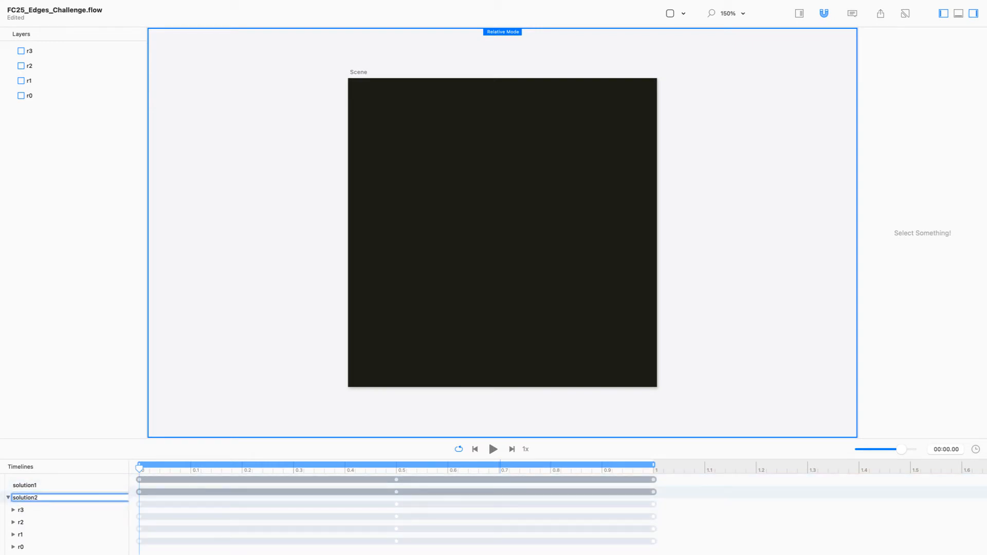
key(Return)
At 0.50 s in the animation, enable Mask To Bounds for all four layers r0 to r3.
drag(404, 468, 396, 469)
drag(210, 112, 751, 327)
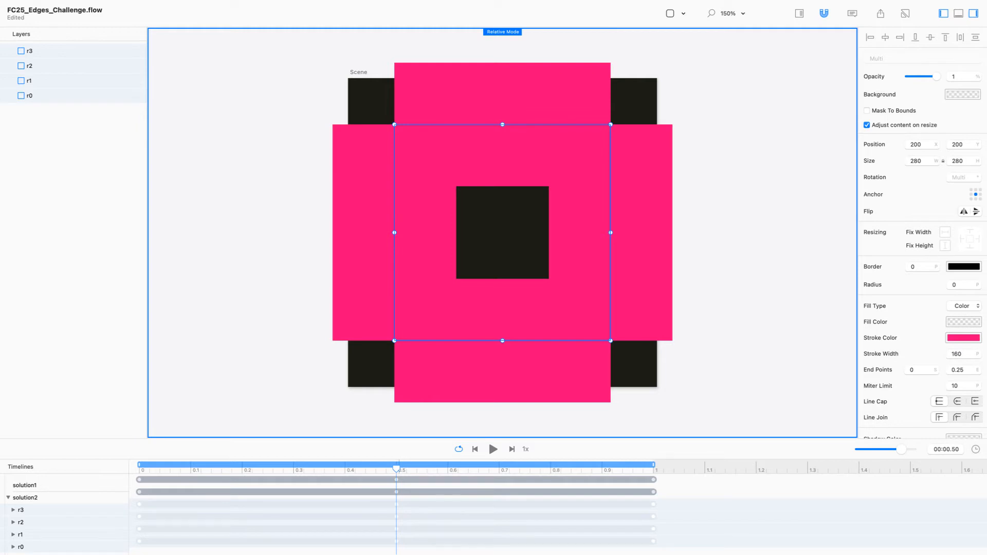
key(super+r)
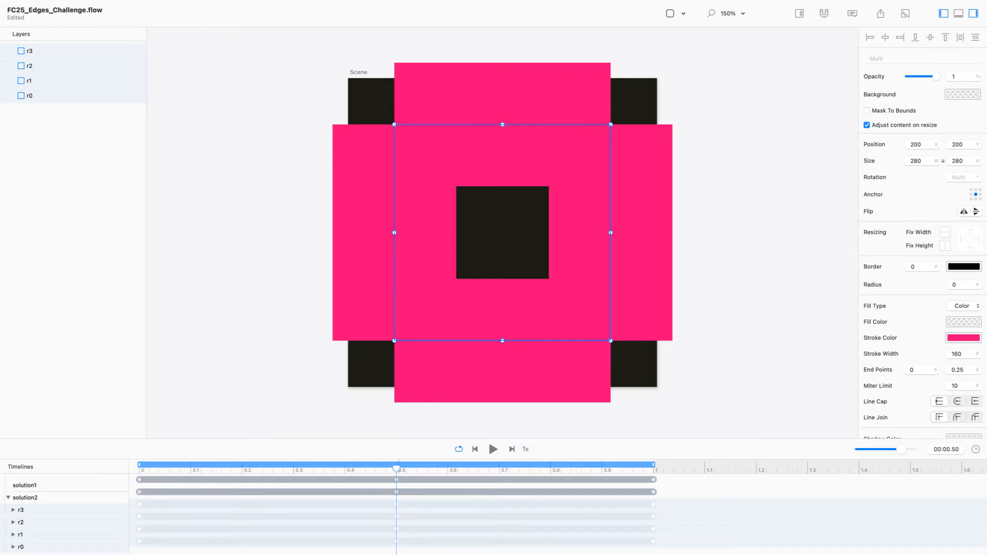
key(super+r)
click(866, 111)
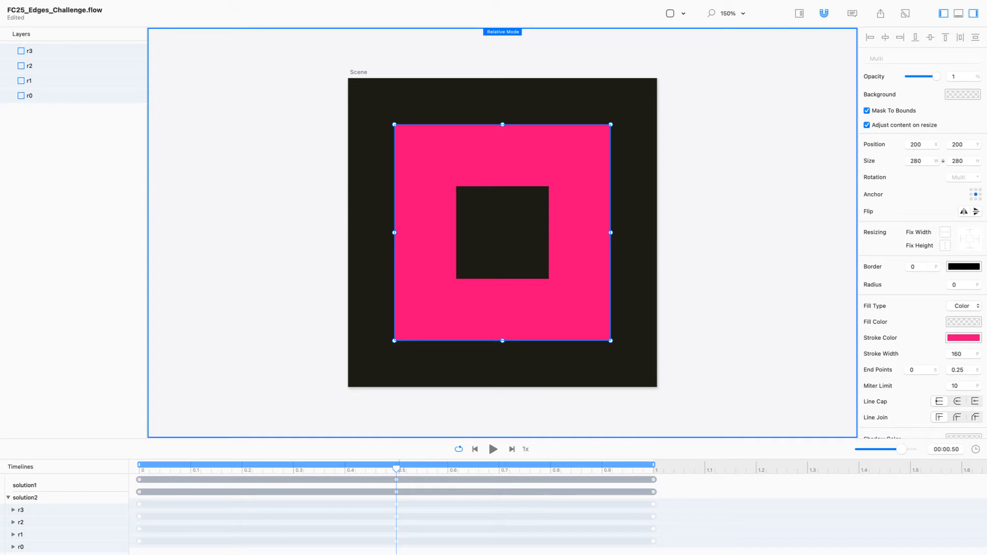
key(Escape)
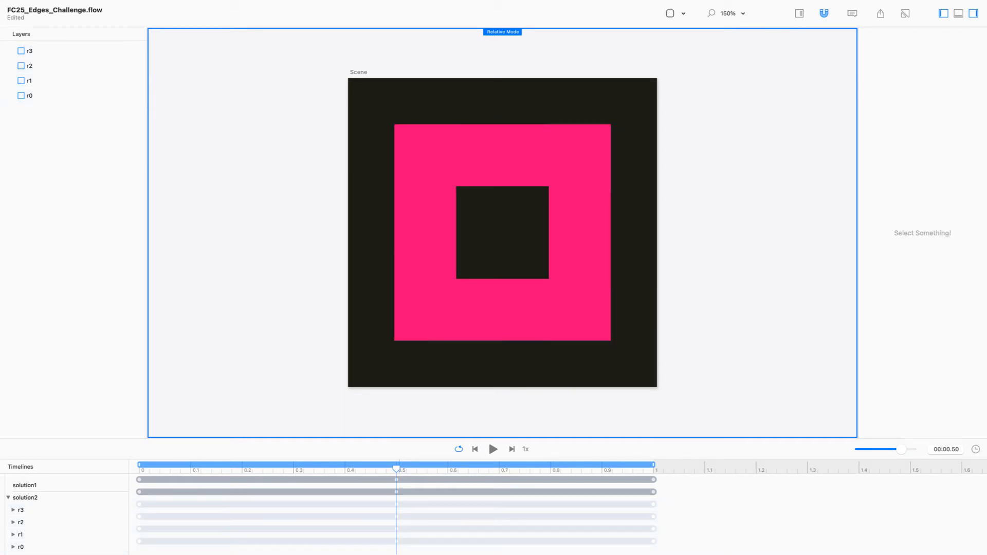
Add a Line shape to the scene and set its stroke color to blue 007BFF.
click(683, 13)
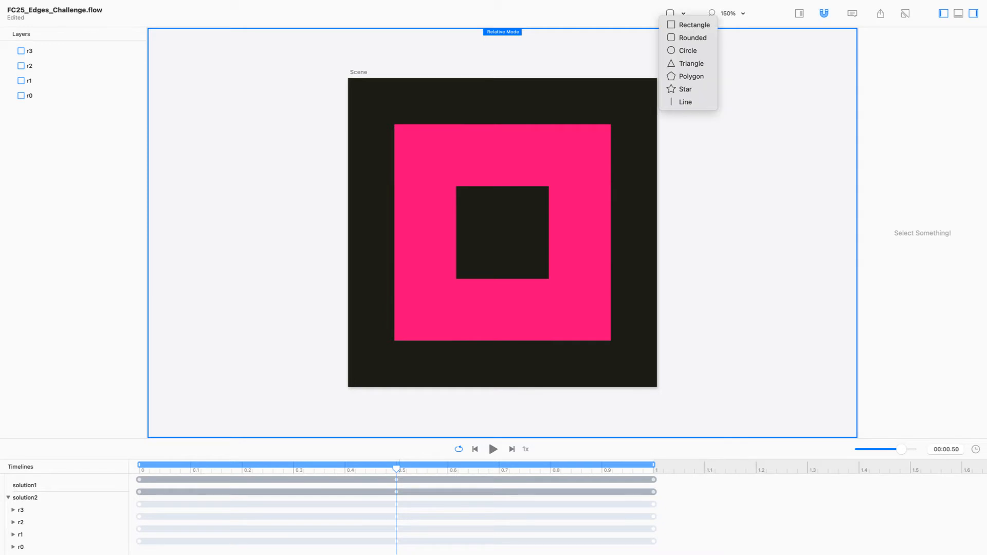
key(Return)
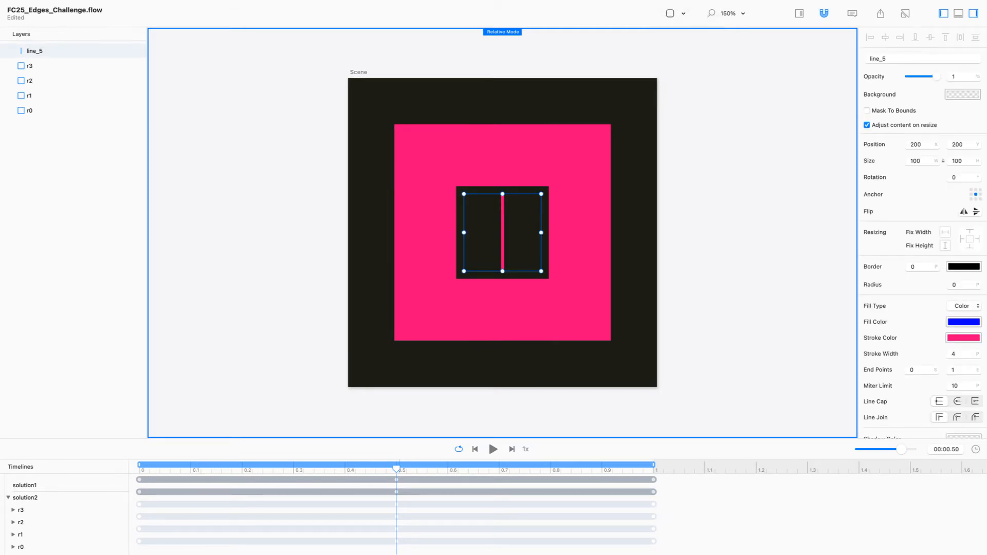
click(963, 338)
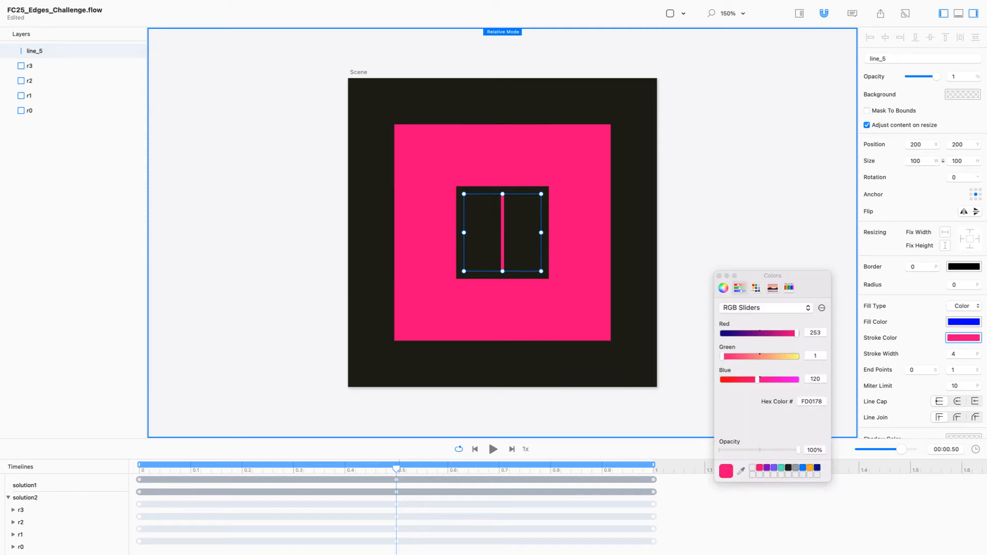
click(802, 468)
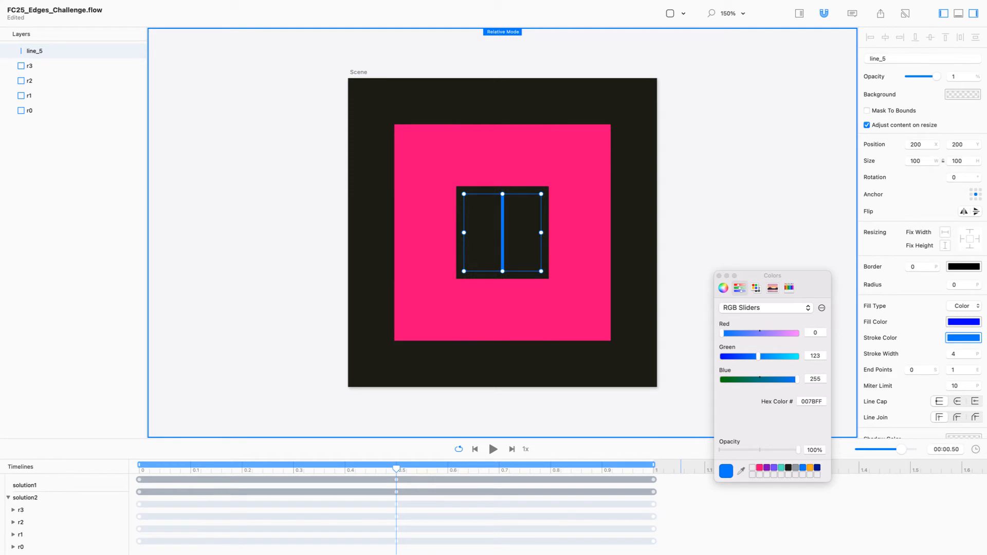
Turn off Relative Mode and rename the new line layer as l0.
key(super+r)
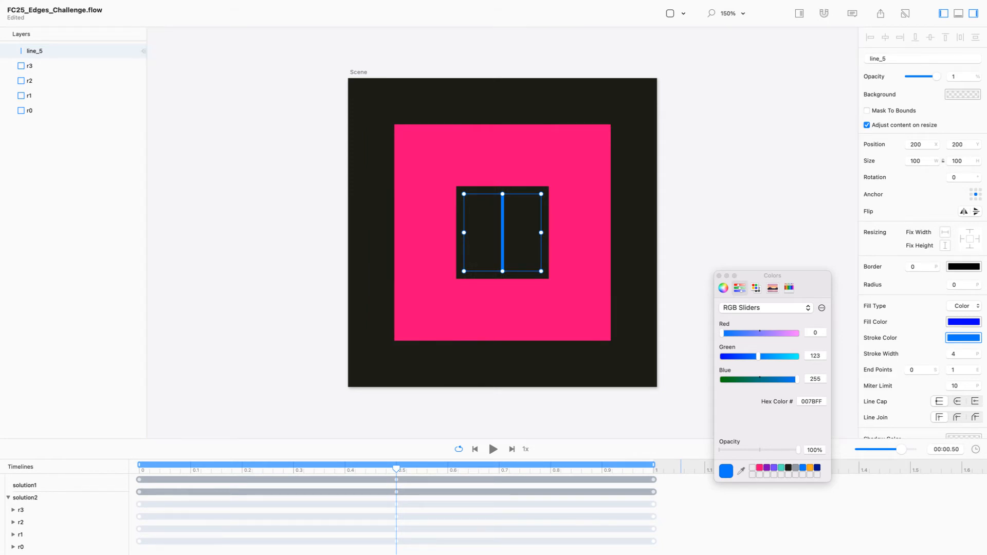
key(Return)
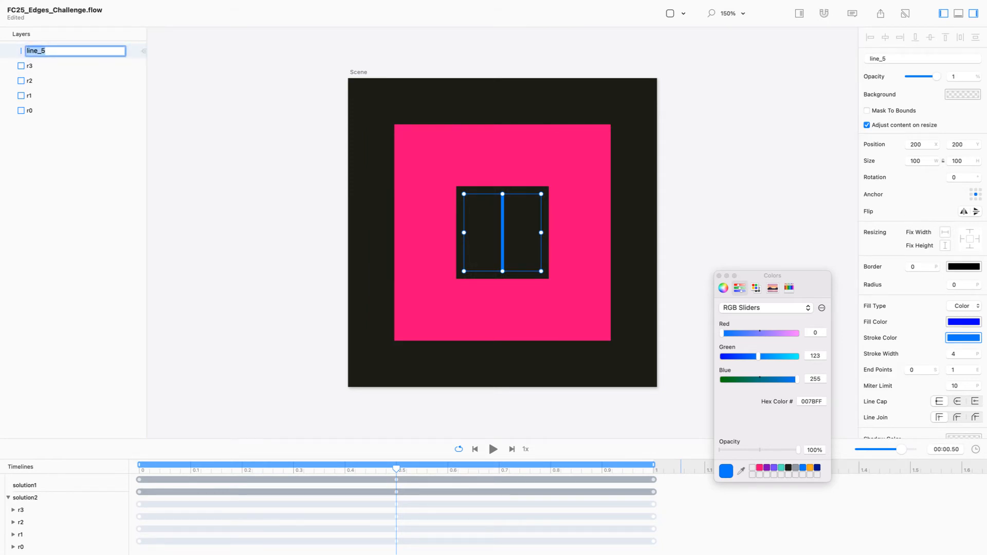
text(l0)
key(Return)
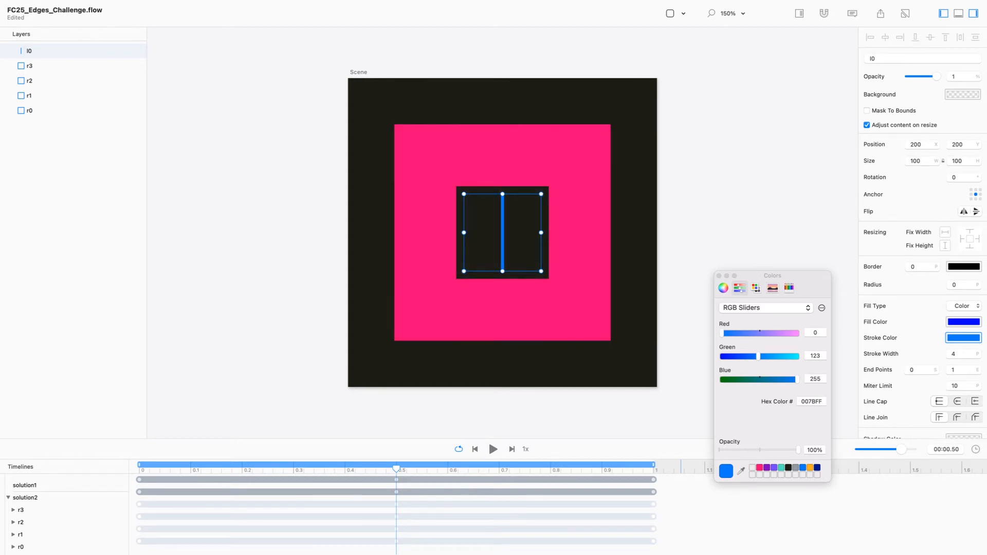
Reshape line l0 into a horizontal segment spanning x 340 to 60, then move it down to about y 324.5.
double_click(502, 232)
drag(502, 183, 600, 236)
drag(502, 271, 394, 232)
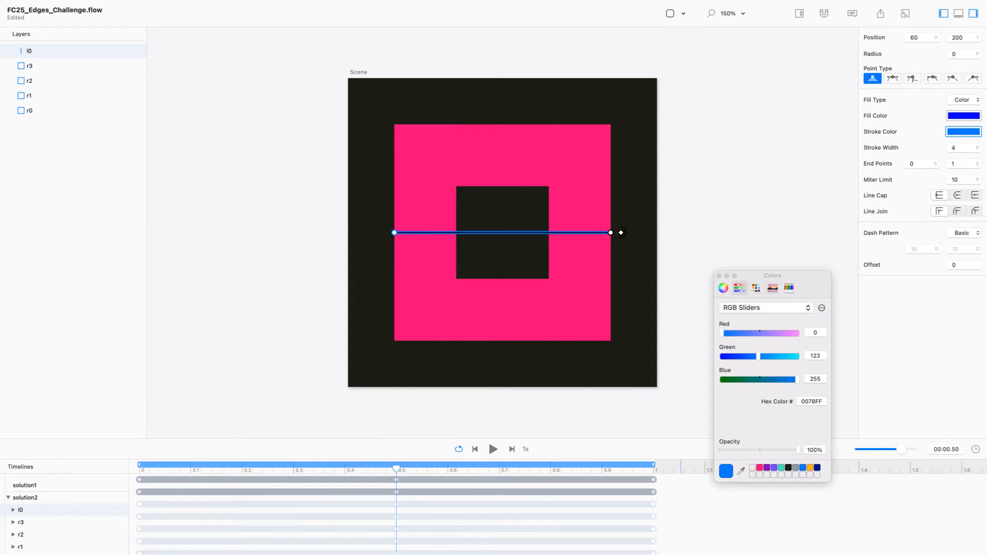
drag(502, 232, 502, 328)
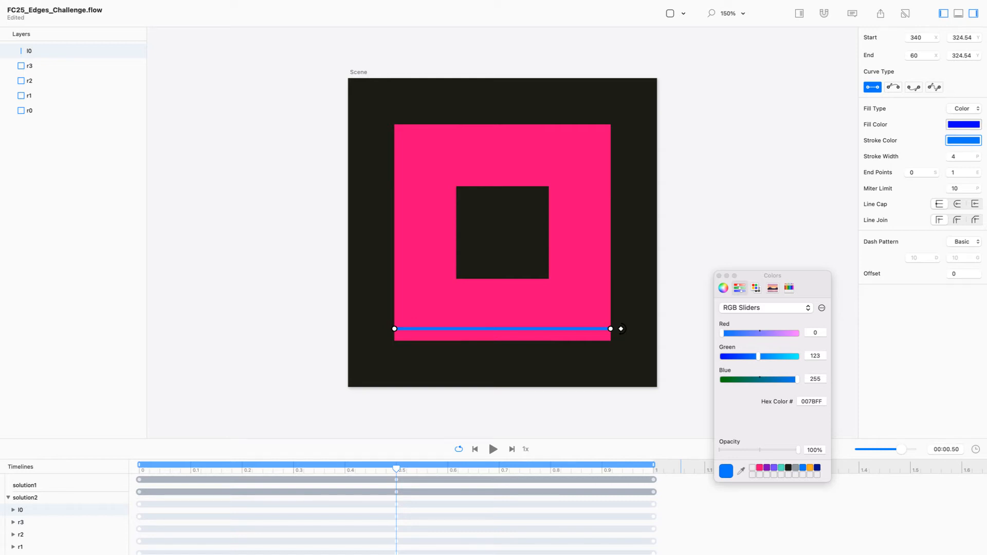
Set the Y coordinate of line l0's start point to 300.
double_click(962, 37)
text(320)
key(Return)
key(super+z)
text(300)
key(Return)
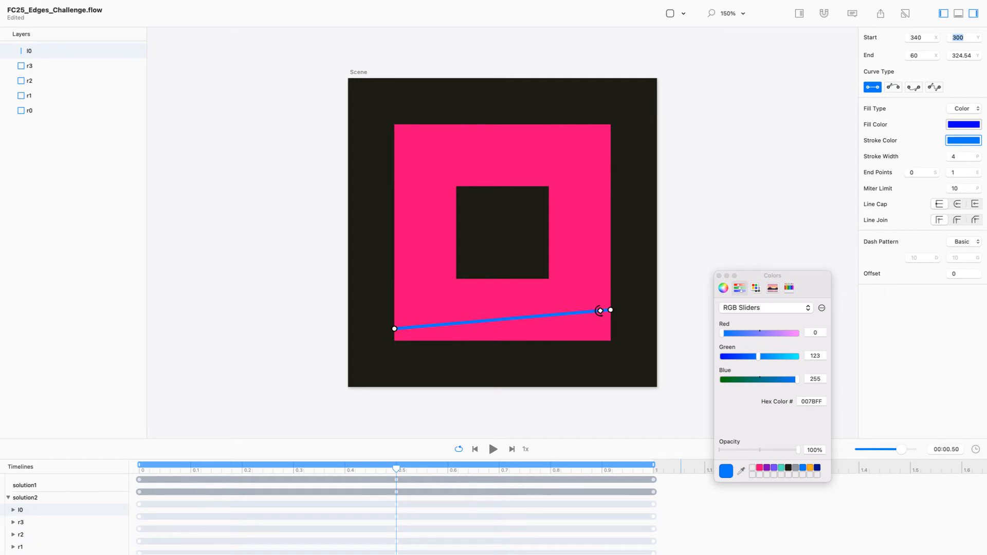
Set the Y coordinate of line l0's end point to 300 and close the color picker.
key(shift+Tab)
key(Tab)
key(Tab)
key(Tab)
text(300)
key(Return)
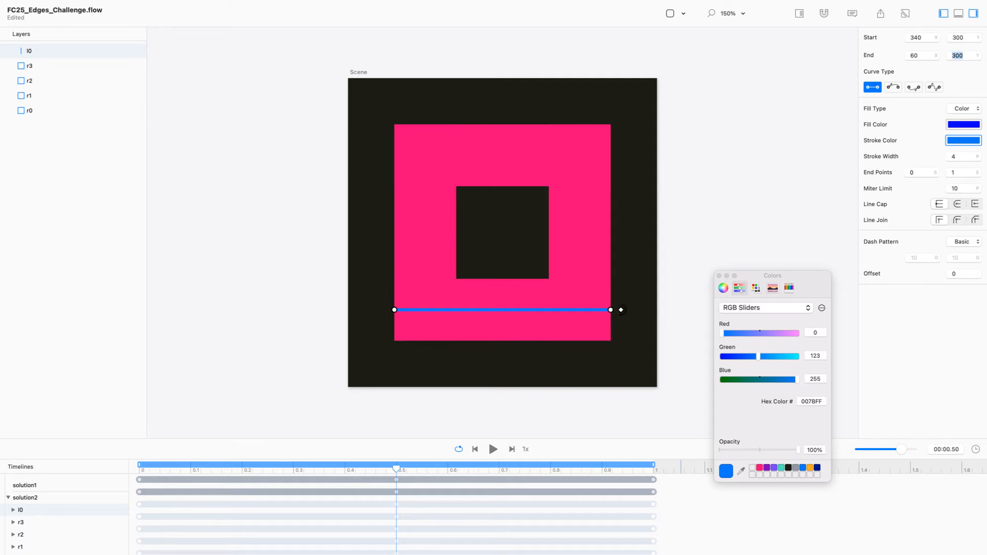
click(719, 276)
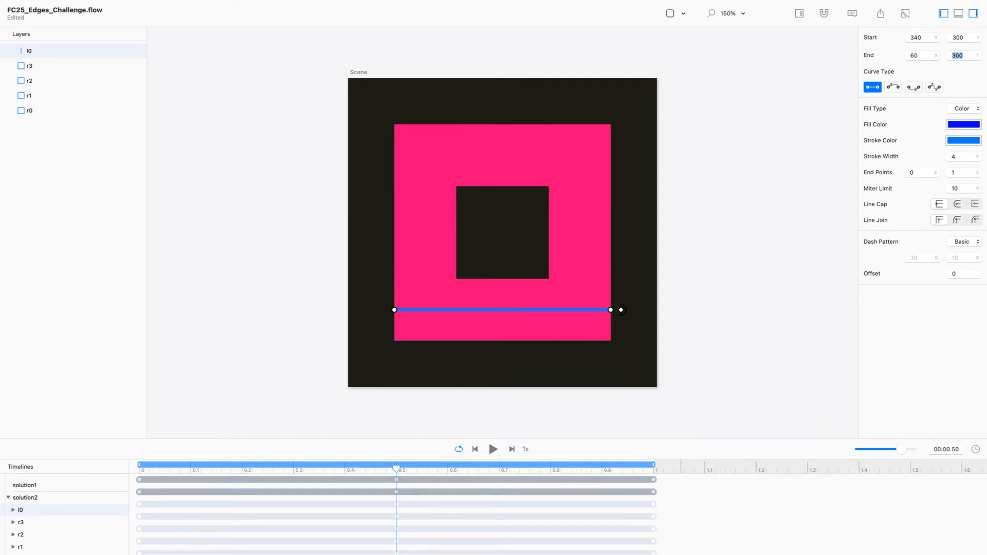
Reverse the path of line l0 and deselect the line.
click(621, 310)
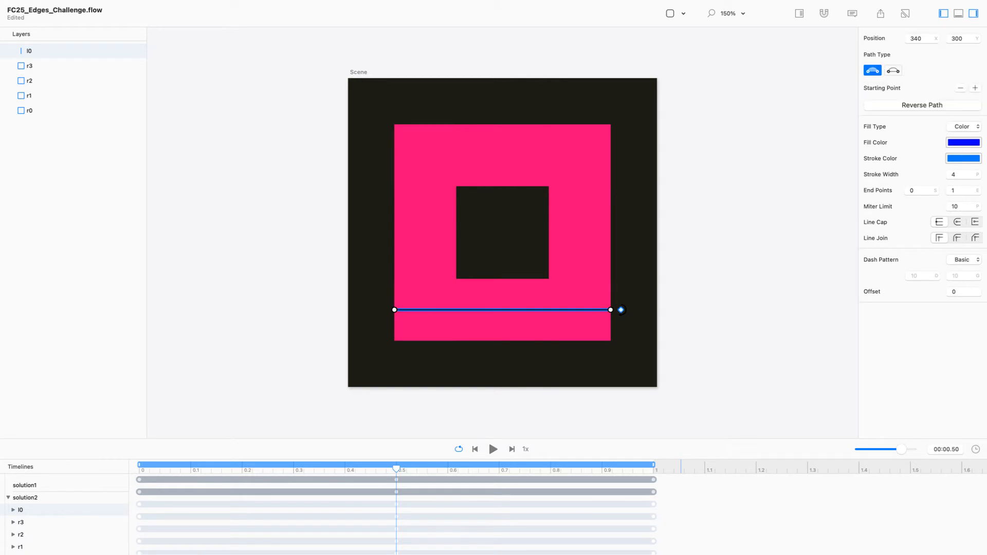
click(922, 105)
key(Escape)
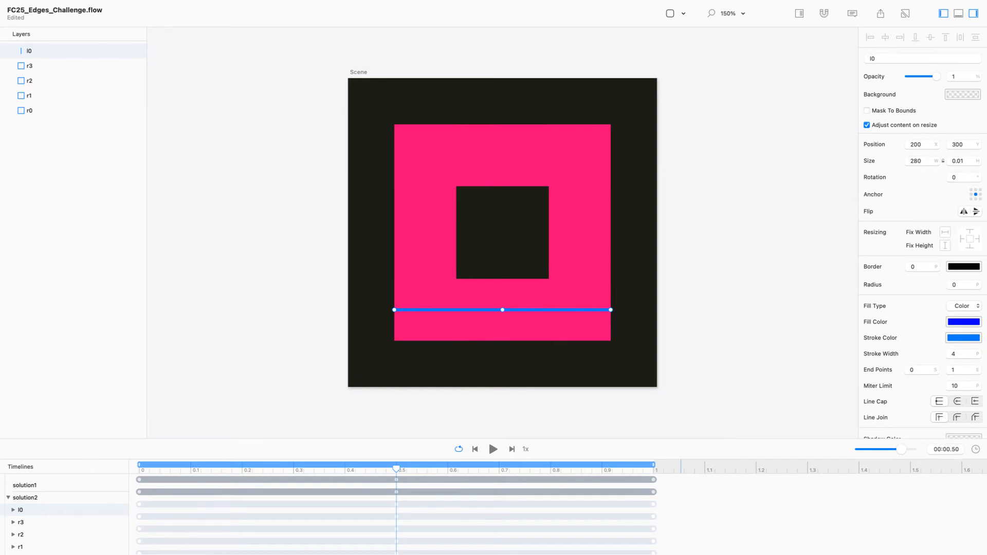
key(Escape)
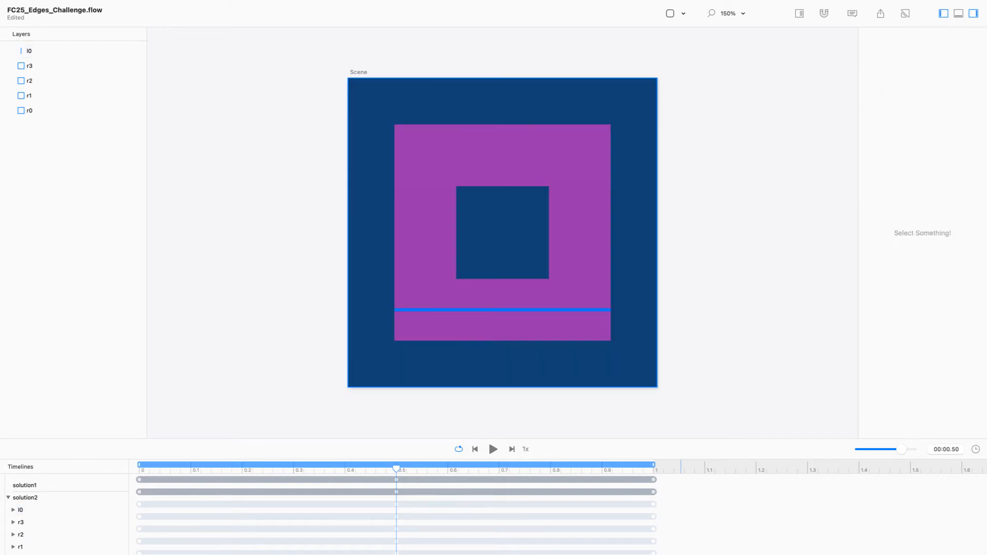
Set the scene's background color to light gray ECEAEA.
click(359, 73)
click(963, 88)
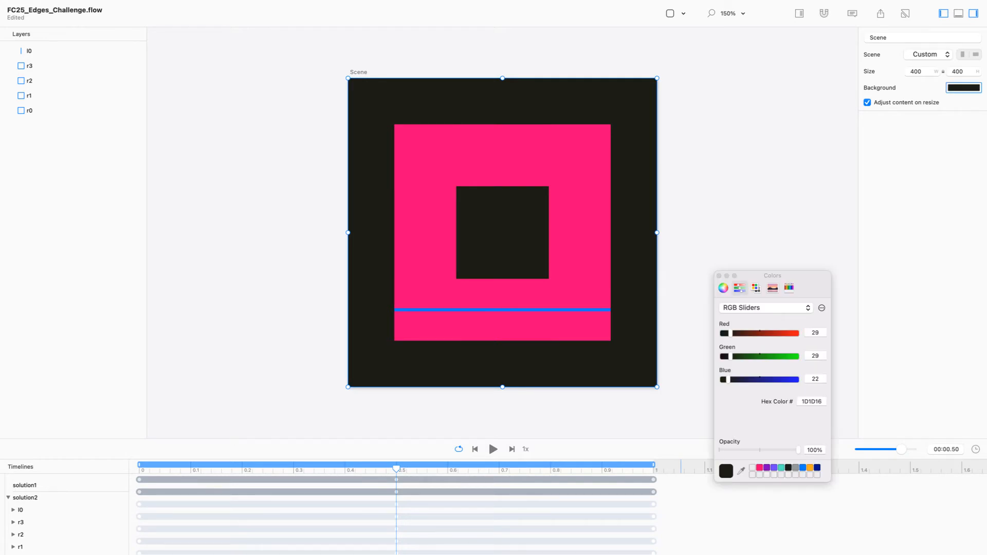
click(781, 467)
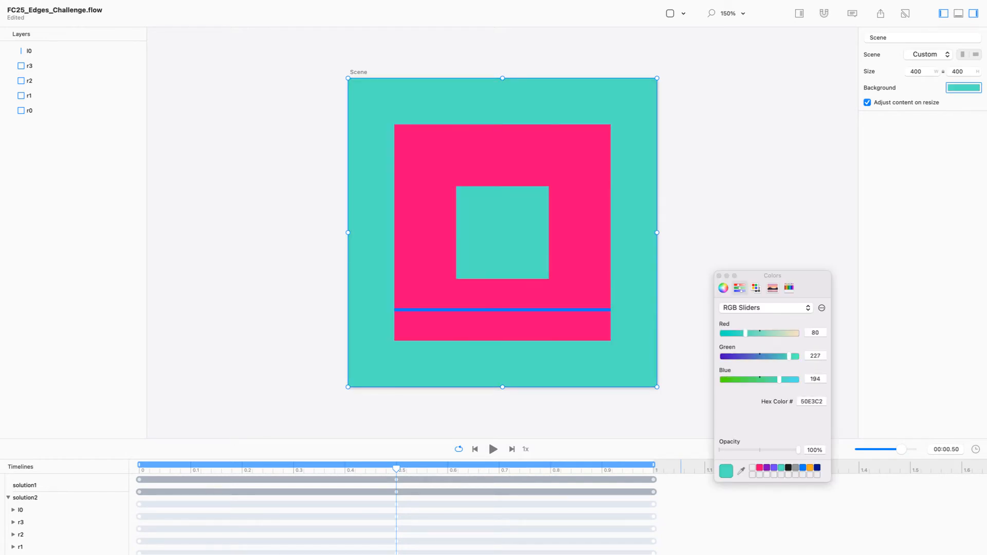
click(752, 468)
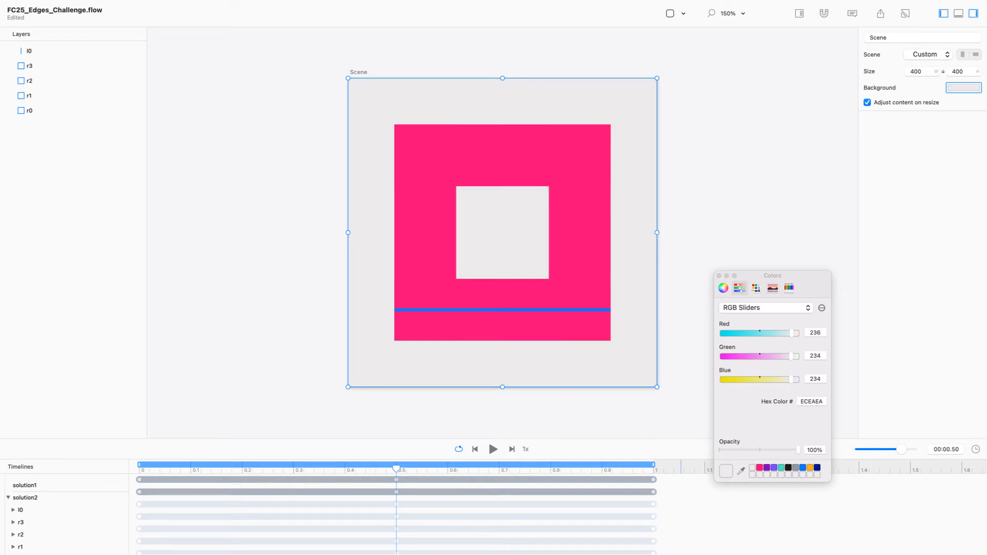
Select the whole path of line l0 and set its stroke width to 80.
click(502, 310)
click(382, 309)
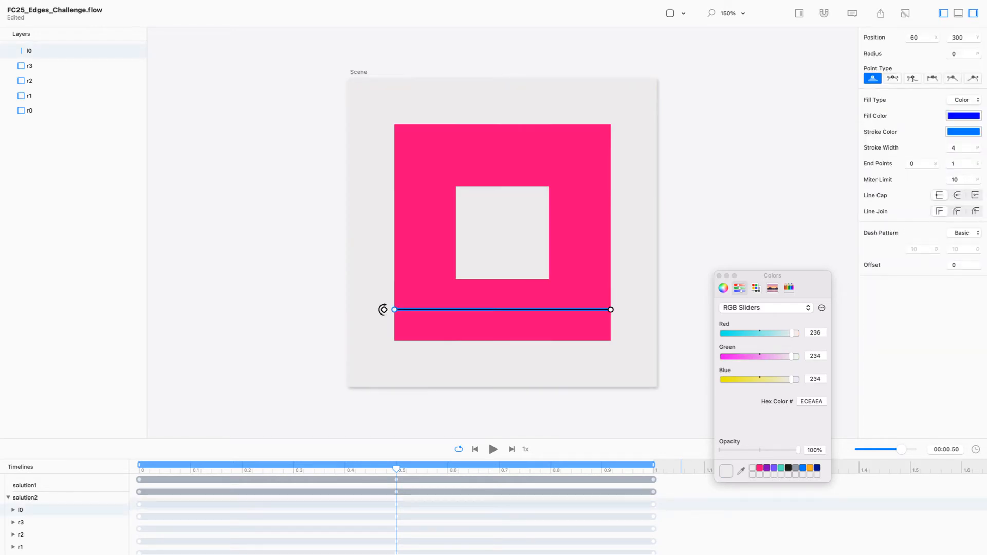
click(383, 309)
drag(502, 310, 544, 272)
key(super+z)
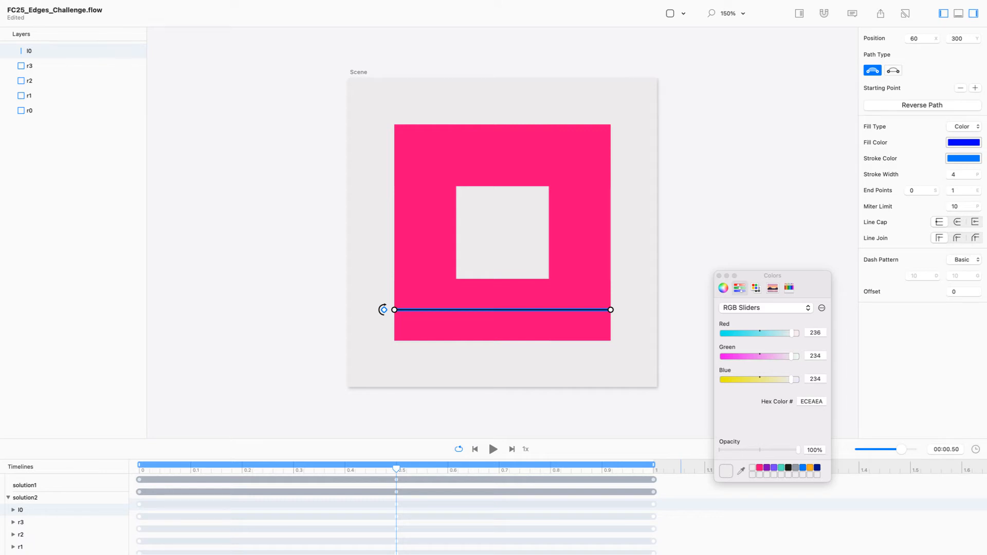
click(719, 275)
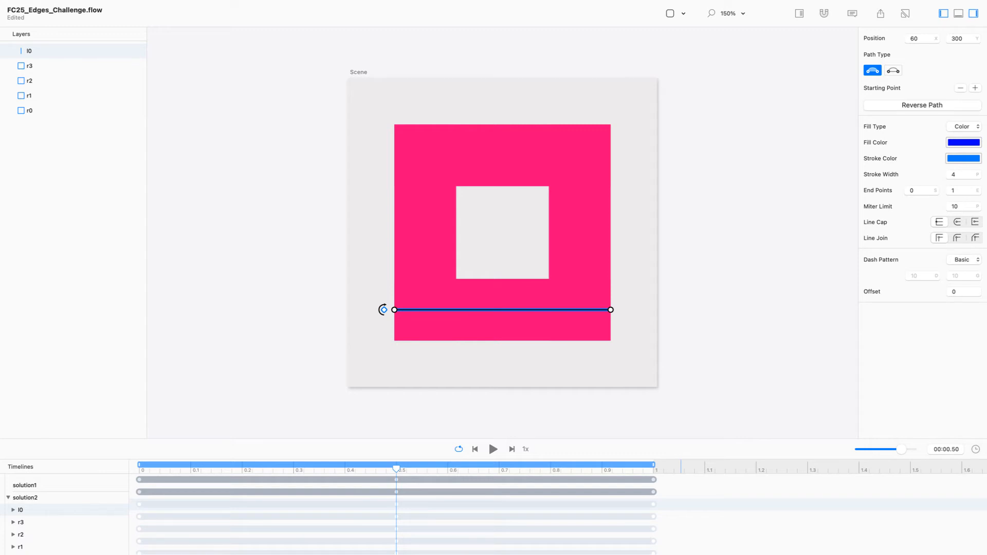
double_click(954, 175)
text(80)
key(Return)
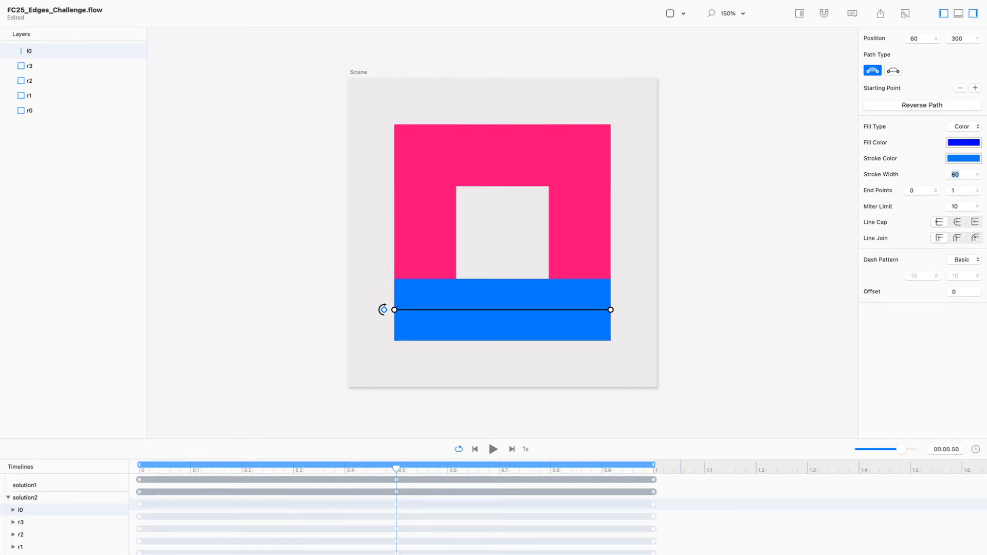
Delete all of line l0's property keyframes at 0 and 1 second in the solution2 timeline.
double_click(29, 50)
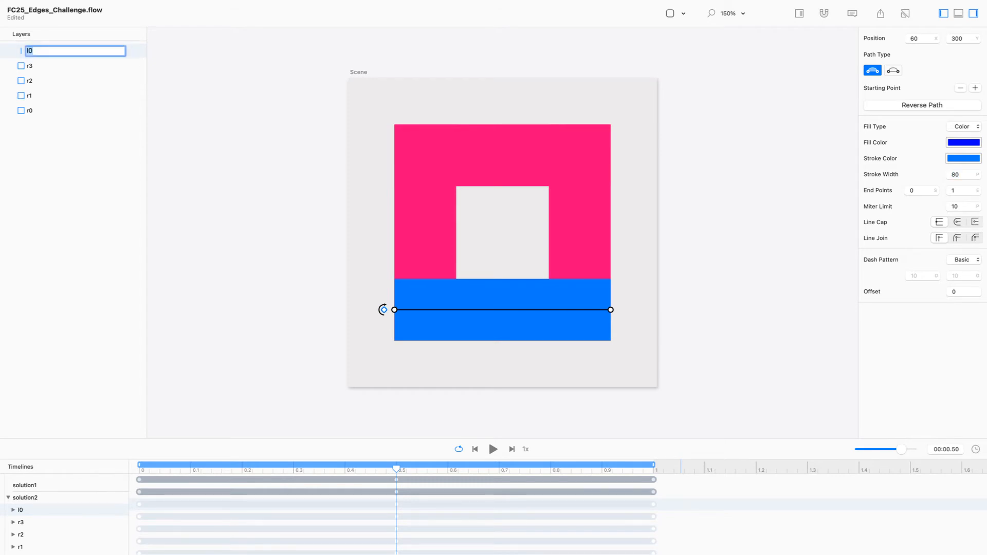
key(Return)
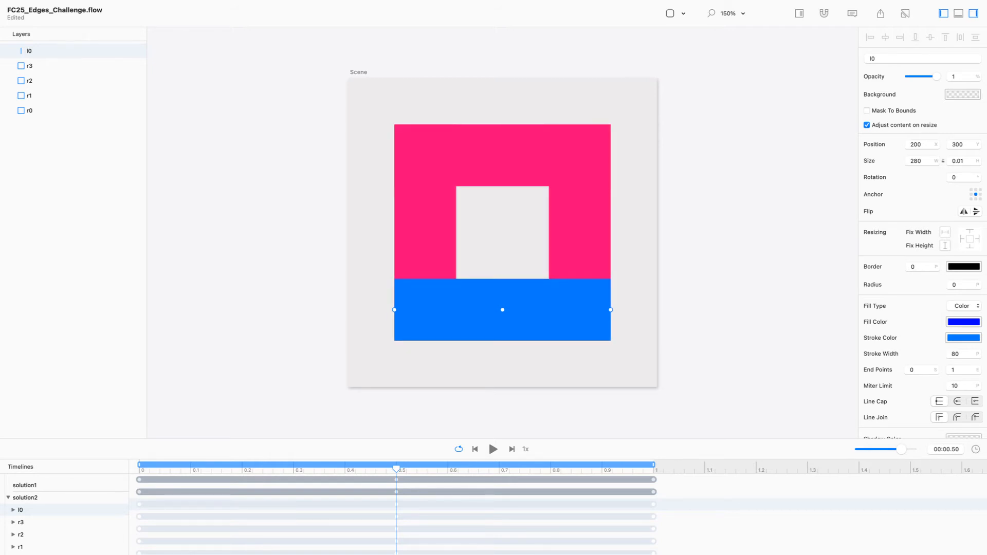
click(13, 509)
drag(319, 439, 319, 339)
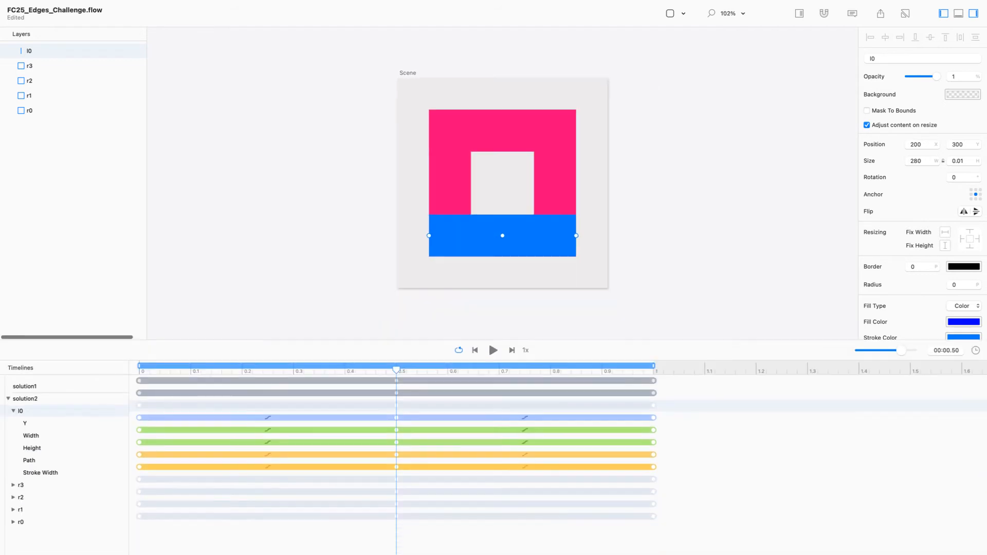
mouse_move(131, 404)
mouse_down()
mouse_move(165, 452)
mouse_move(164, 474)
mouse_up()
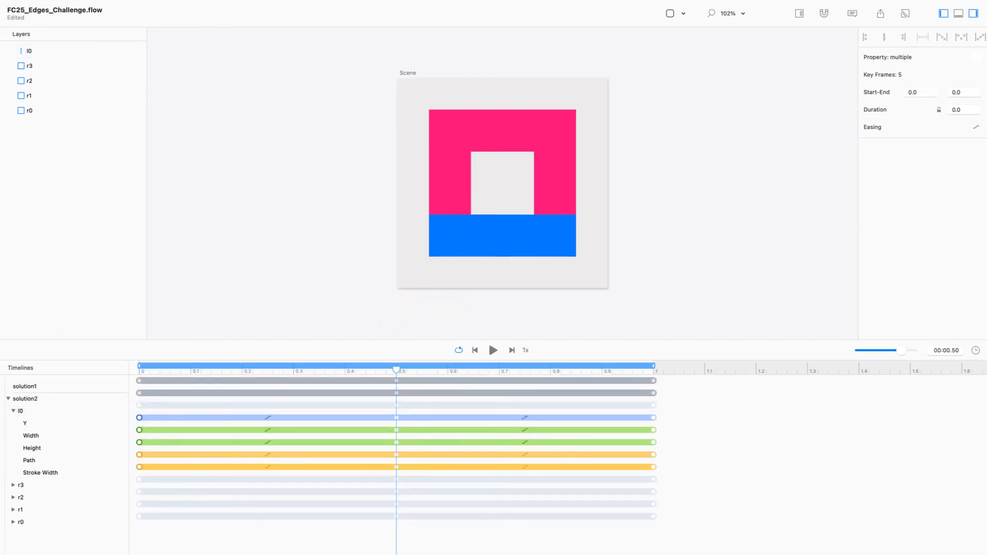
key(BackSpace)
drag(708, 404, 631, 481)
key(BackSpace)
Try to animate line l0's stroke end in Relative Mode, from 0 at 0 seconds to 1 at 0.5 seconds.
key(super+r)
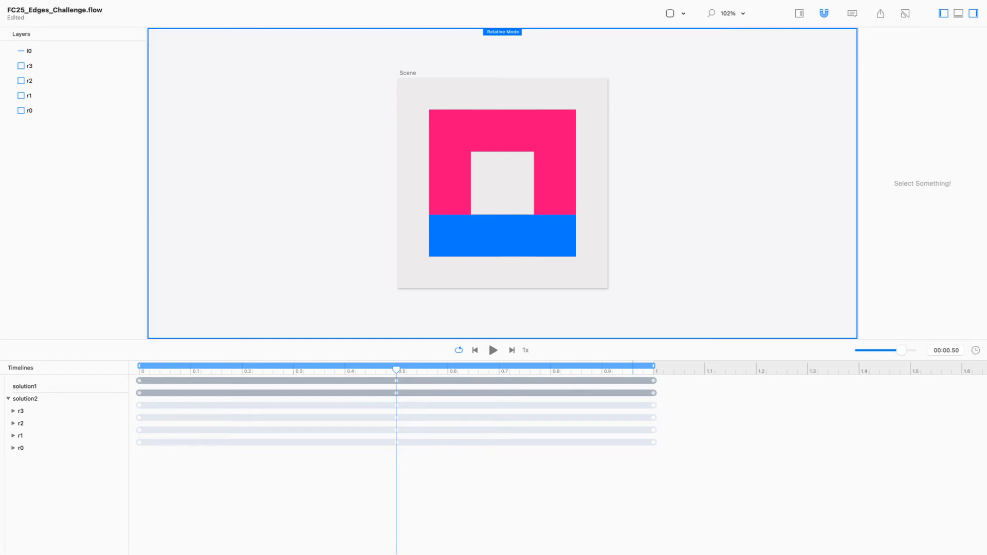
key(alt+super+t)
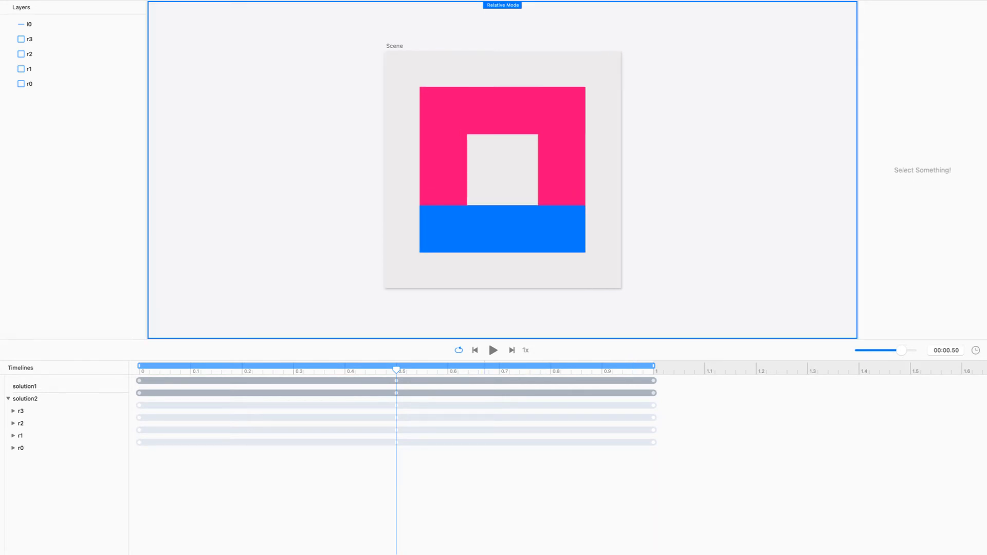
drag(396, 369, 140, 369)
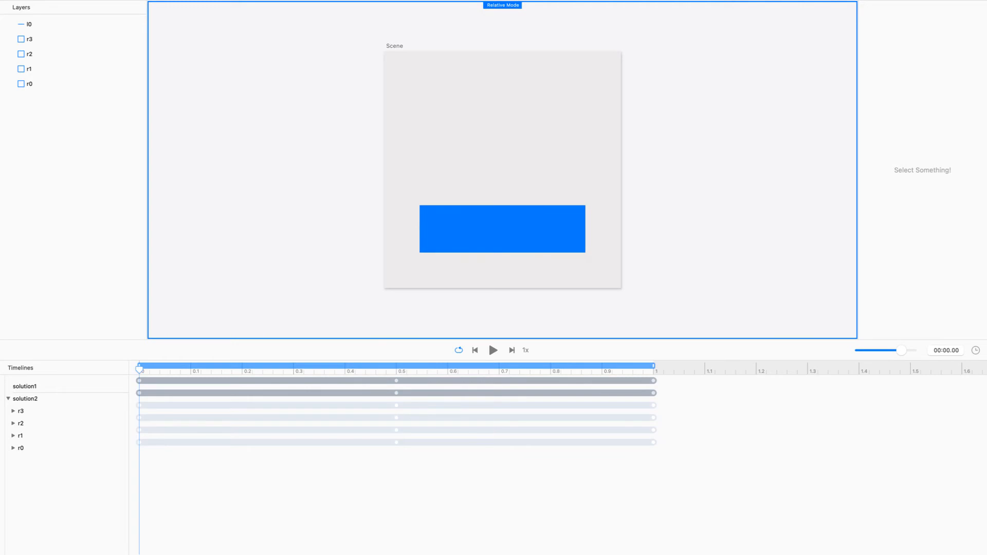
click(30, 24)
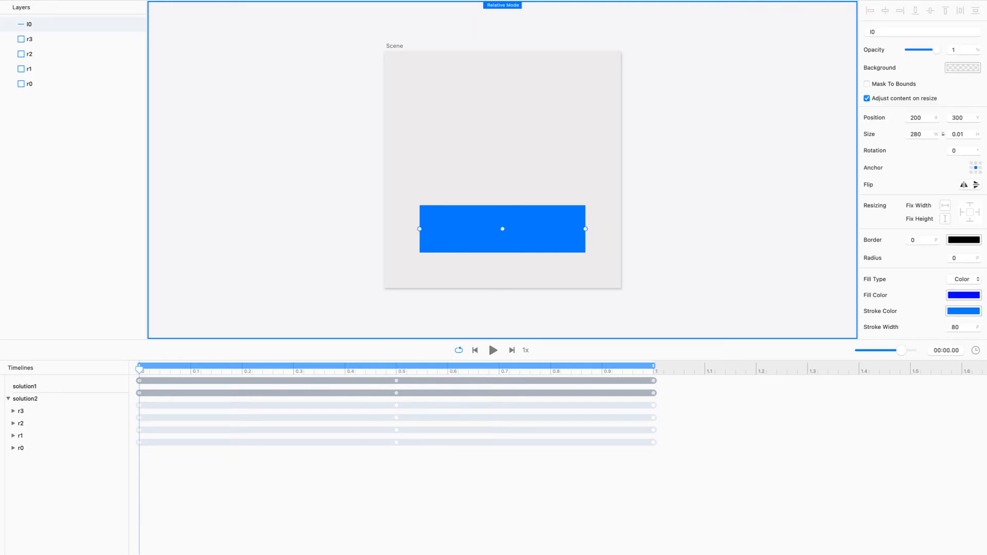
scroll(923, 170, down, 3)
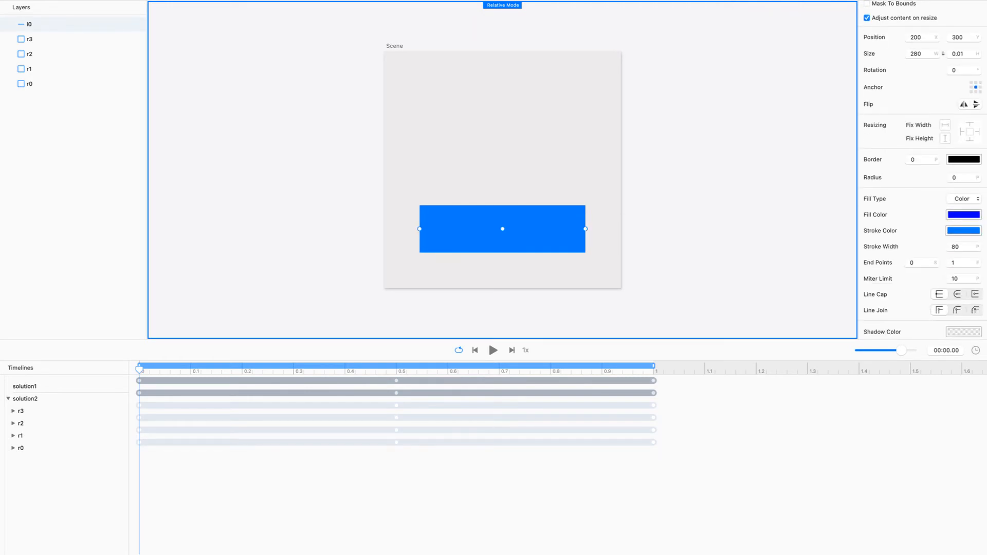
text(0)
key(Return)
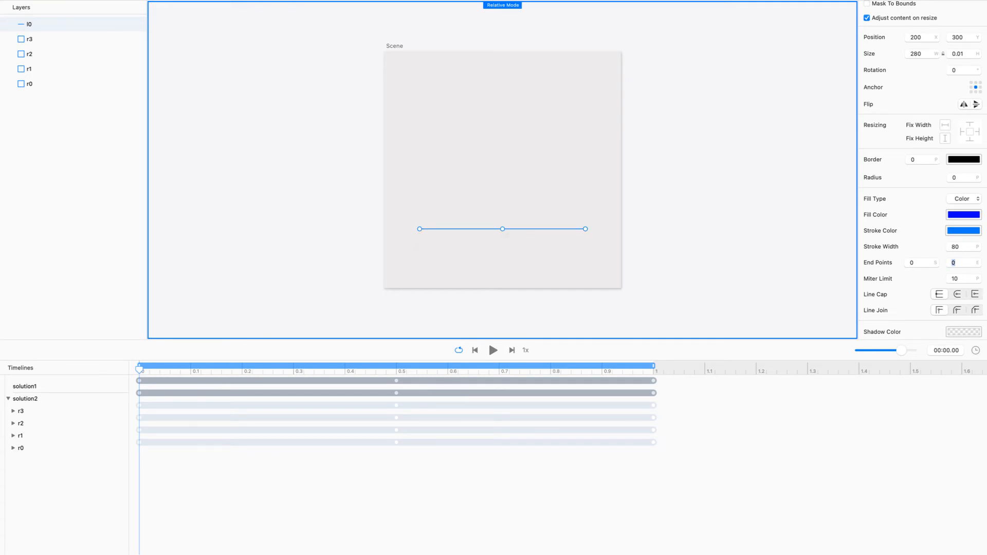
click(396, 369)
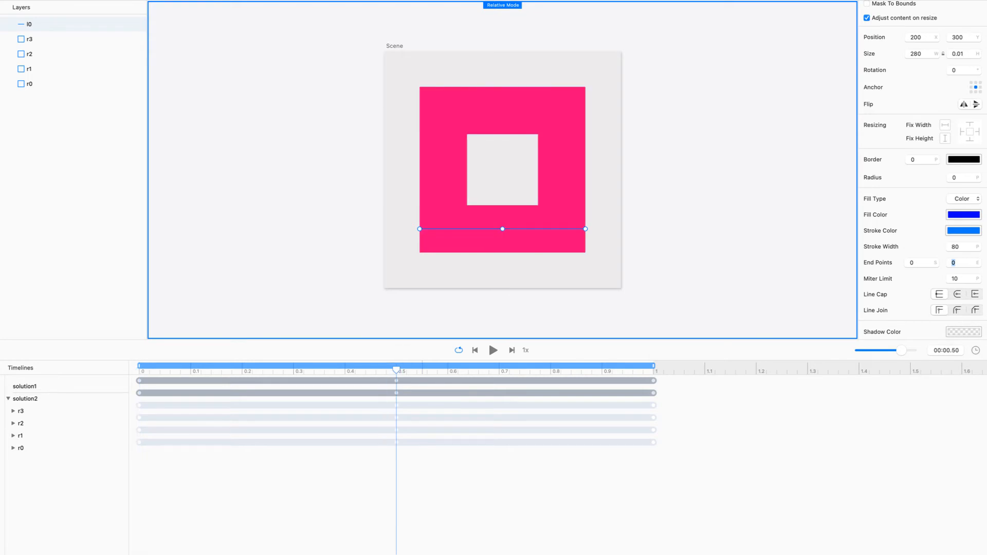
text(1)
key(Return)
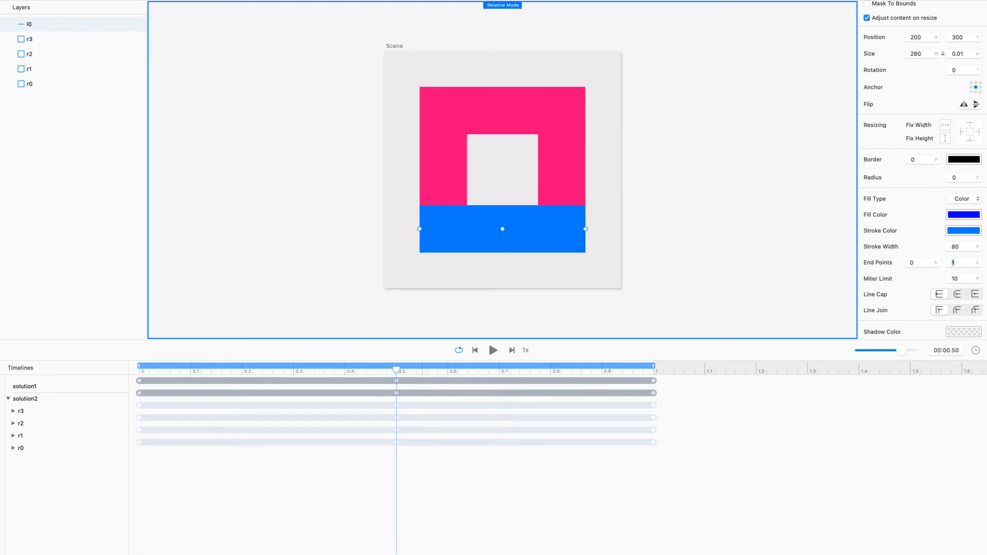
With Relative Mode off, set line l0's stroke start to 1 at 1 second.
drag(395, 369, 654, 369)
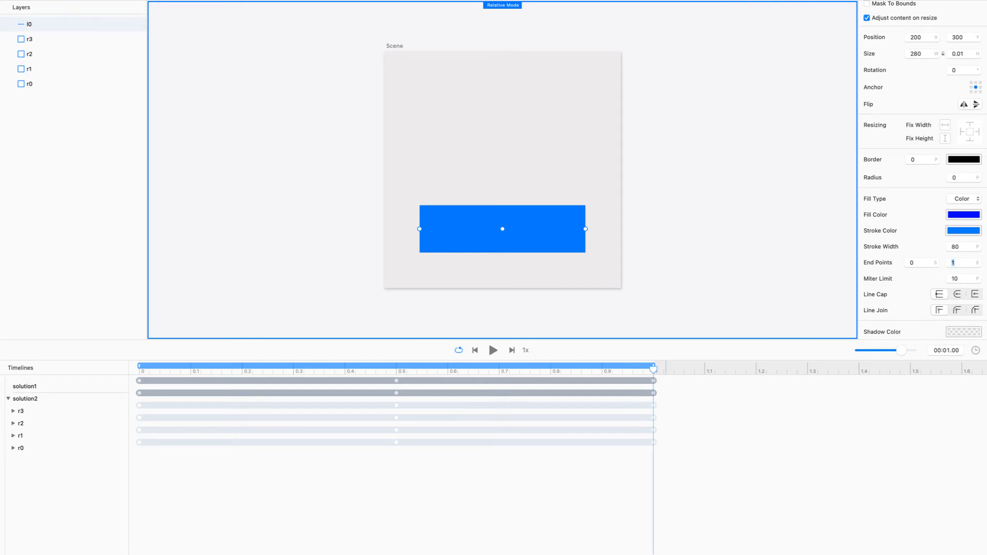
click(912, 262)
text(1)
key(Return)
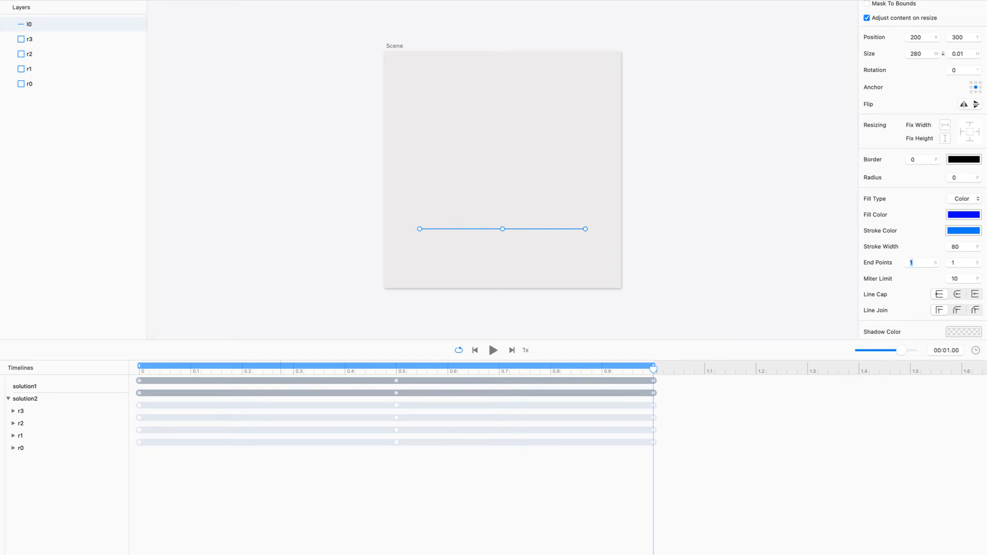
Set both the stroke start and stroke end of line l0 to 0 at 0 seconds.
drag(653, 369, 139, 369)
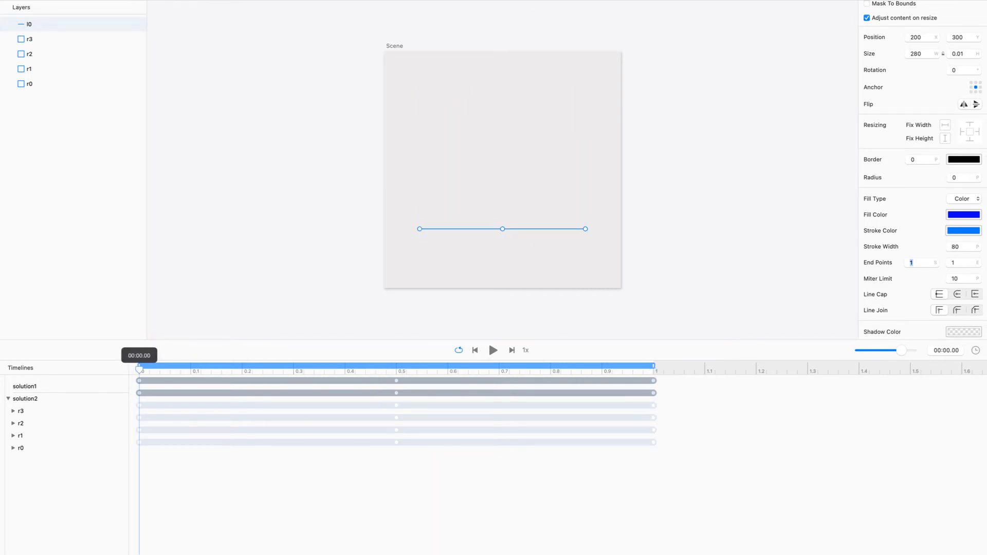
text(0)
key(Return)
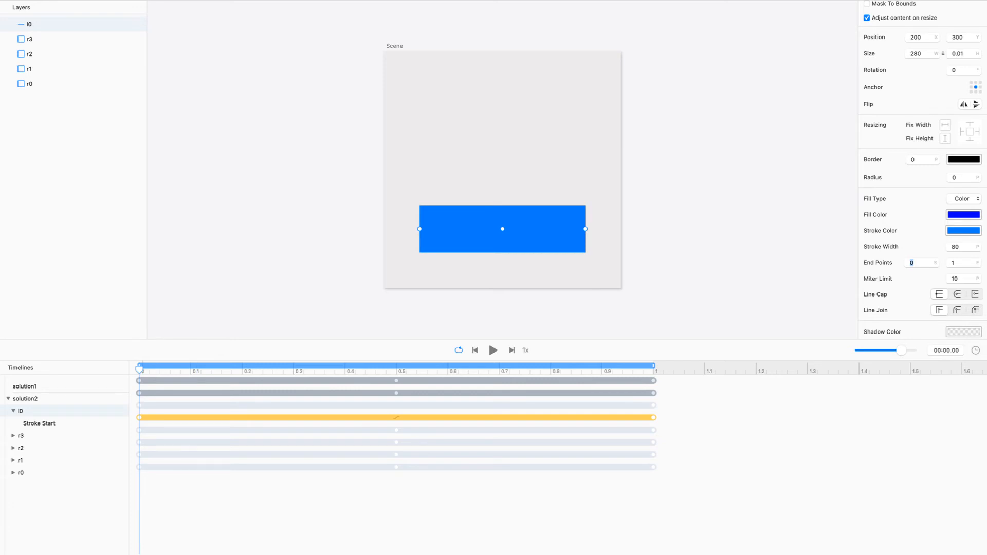
key(Tab)
text(0)
key(Return)
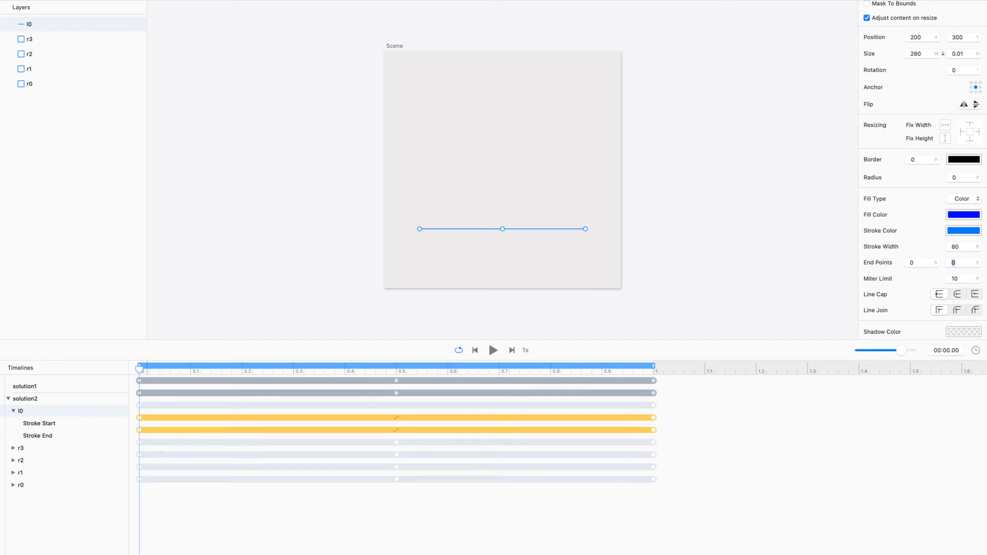
Set line l0's stroke start to 0 and stroke end to 1 at 0.5 seconds, and go to 1 second.
drag(642, 369, 654, 369)
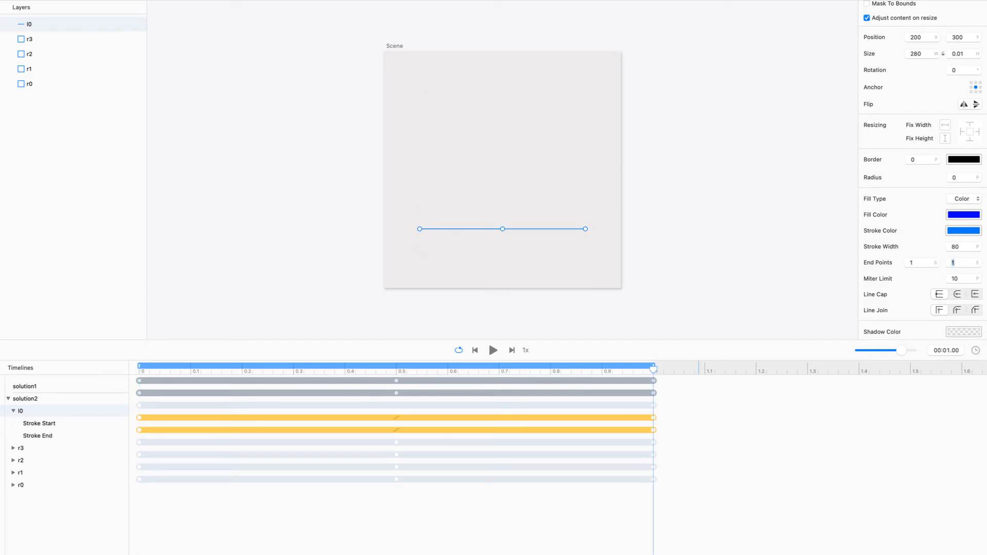
drag(653, 369, 396, 369)
key(shift+Tab)
text(0)
key(Tab)
text(1)
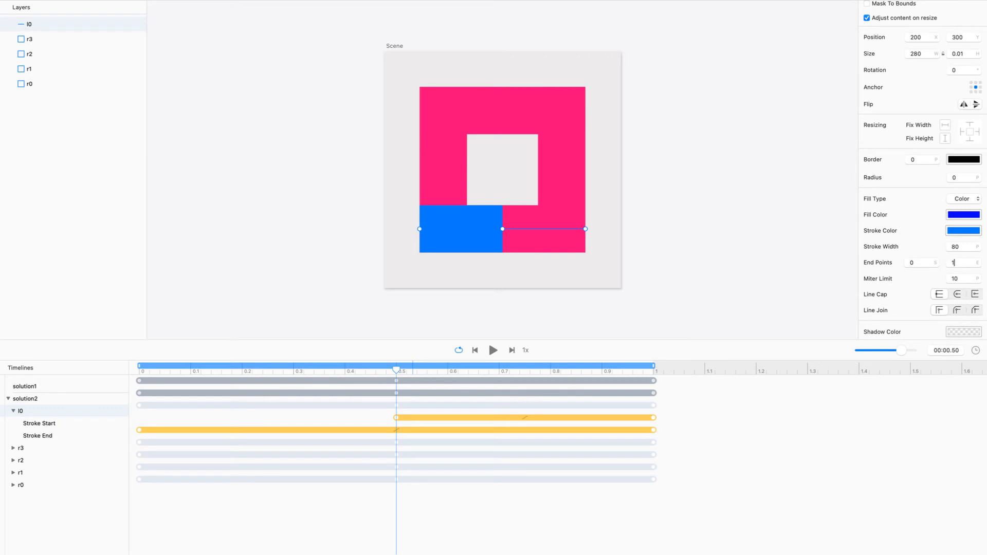
key(Return)
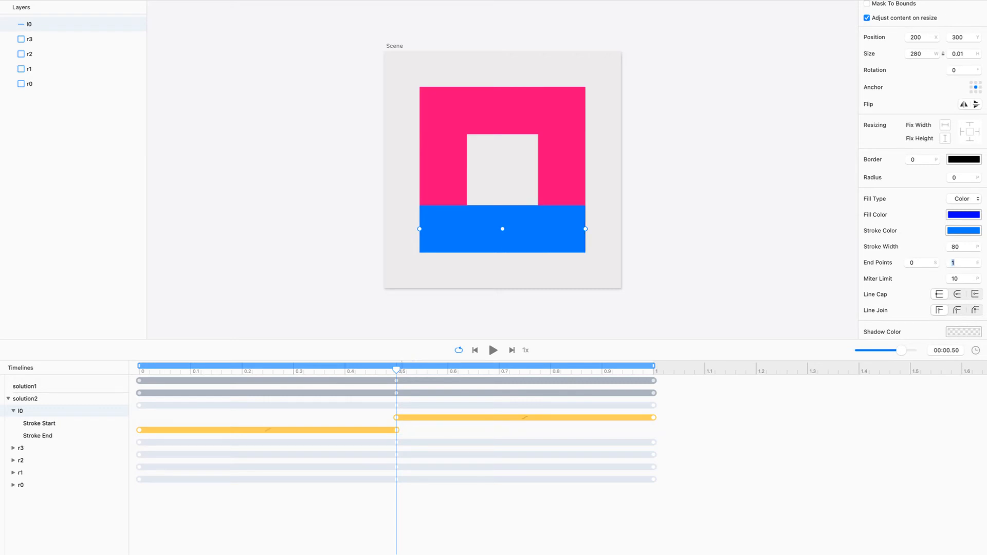
mouse_move(397, 369)
mouse_down()
mouse_move(137, 369)
mouse_move(653, 369)
mouse_up()
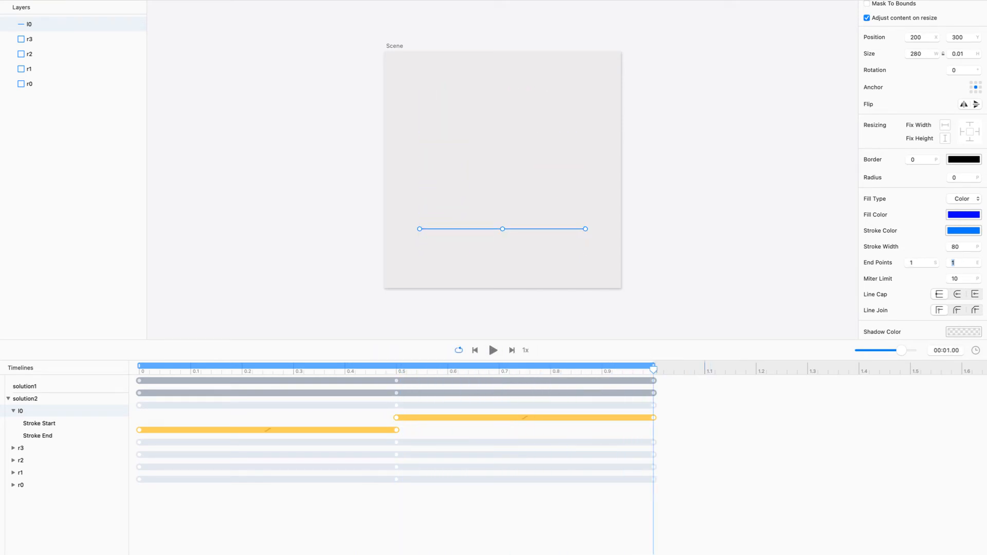
click(25, 399)
click(21, 411)
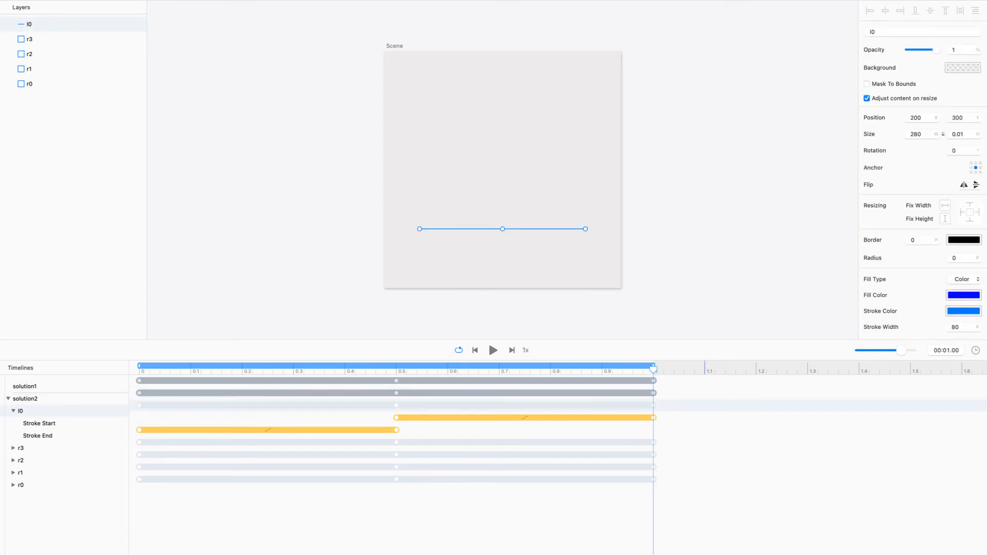
click(21, 448)
right_click(34, 410)
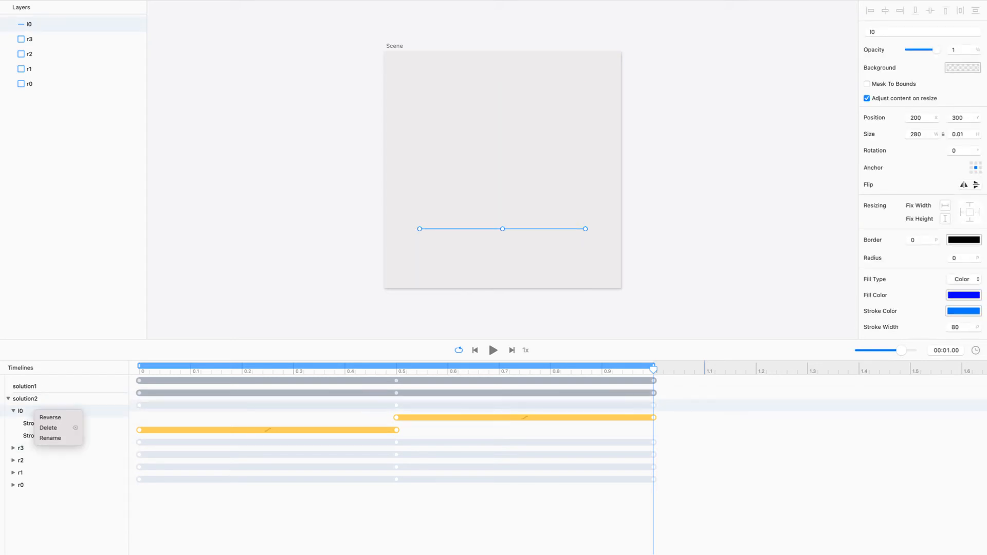
key(Escape)
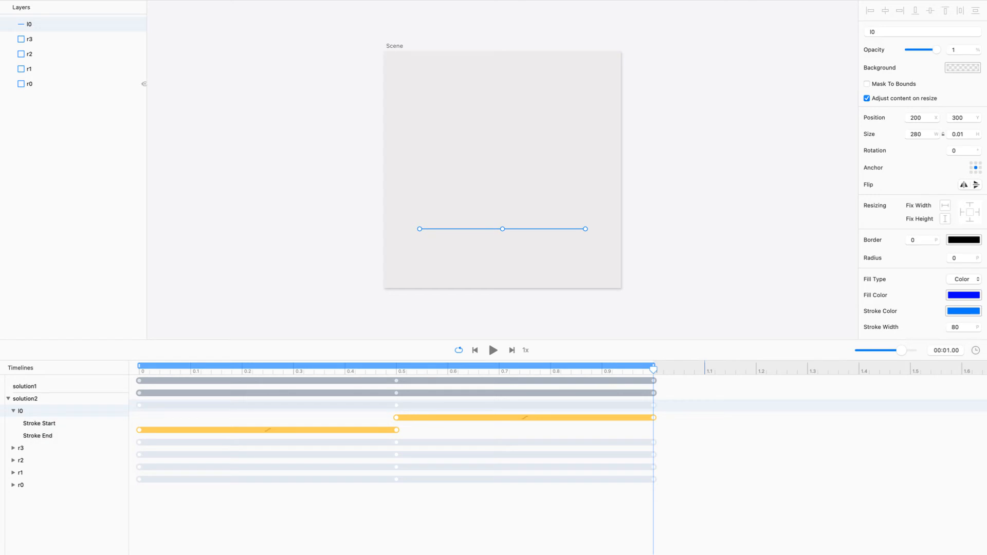
Duplicate line l0 in place with its key values to make three animated copies.
right_click(40, 22)
mouse_move(83, 38)
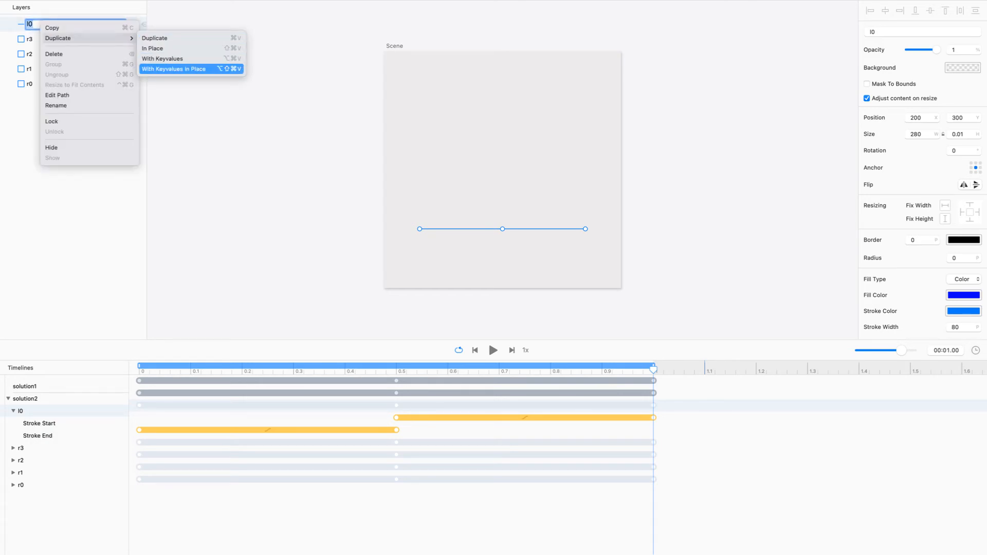
key(Return)
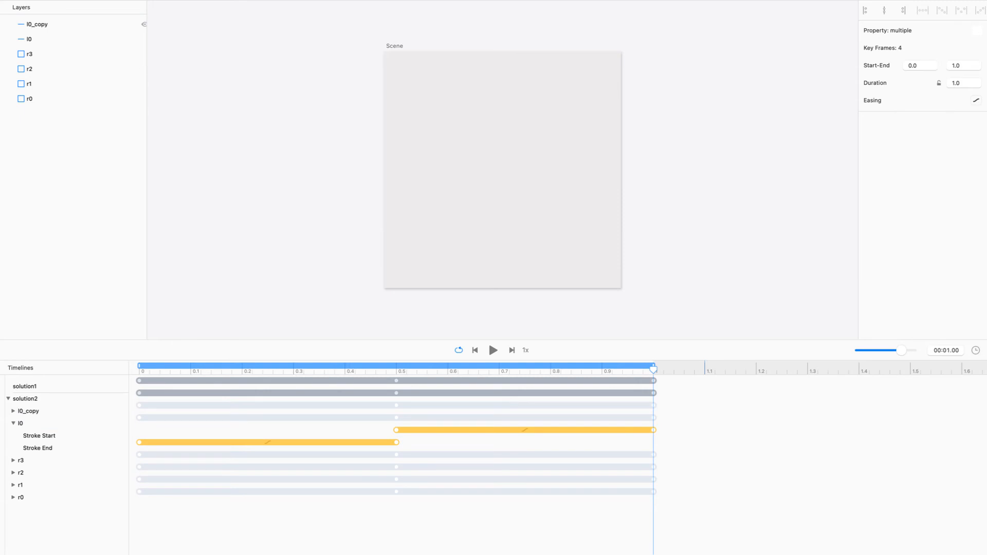
right_click(50, 22)
mouse_move(82, 40)
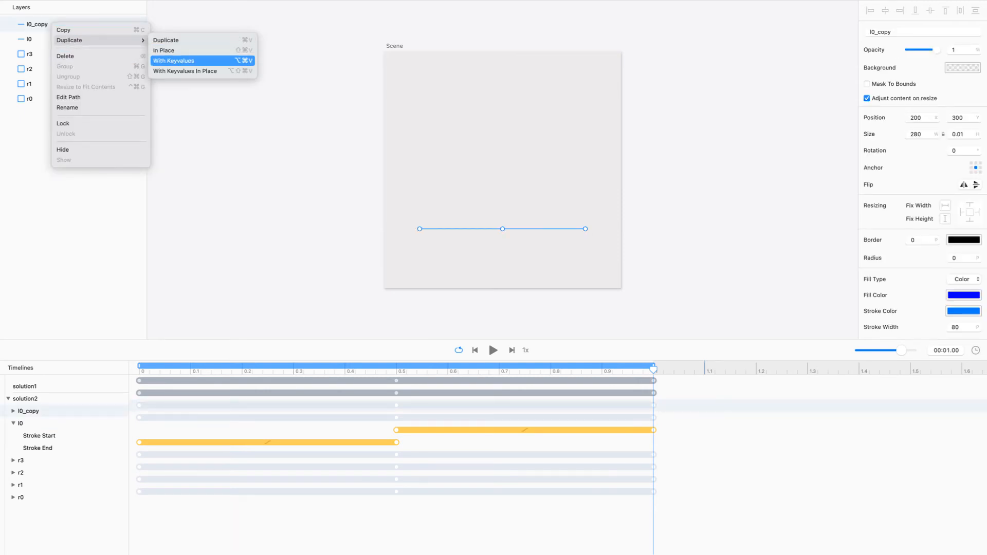
click(185, 71)
right_click(54, 21)
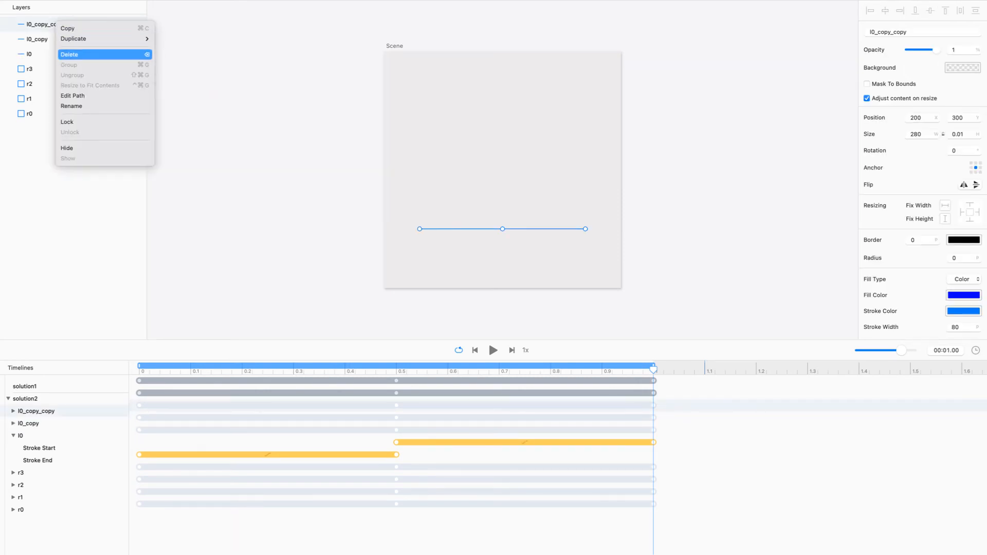
mouse_move(82, 39)
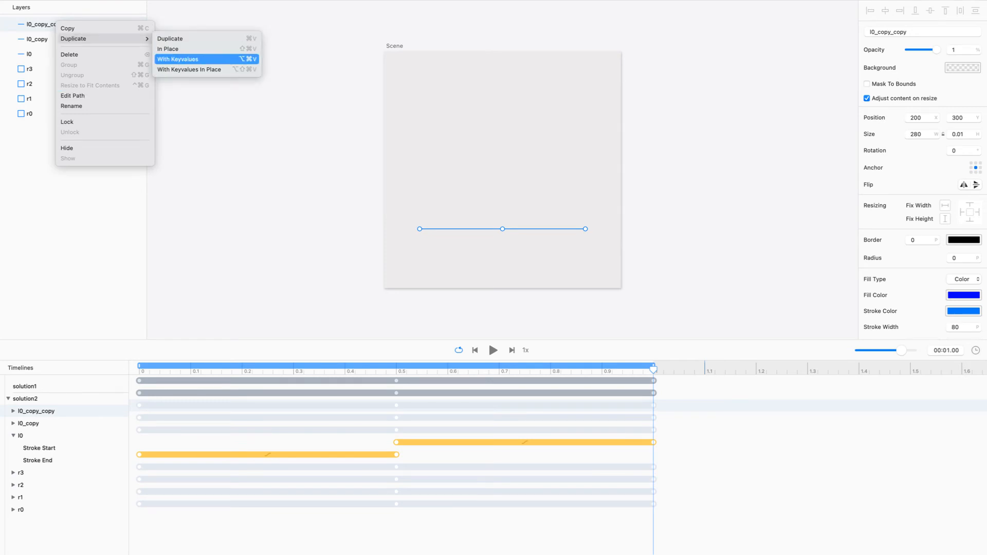
click(186, 70)
Return to 0.5 seconds and turn on Relative Mode.
drag(406, 368, 395, 368)
key(r)
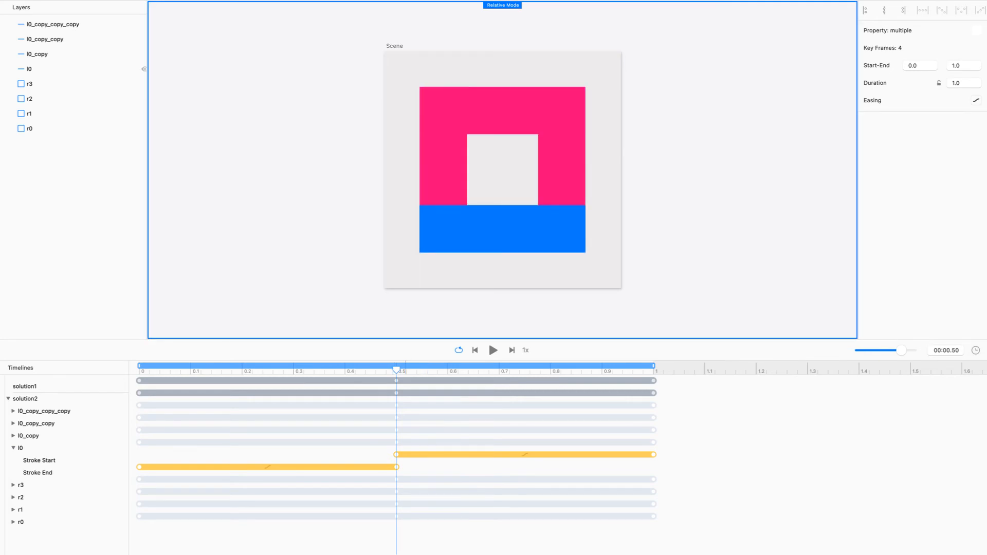
double_click(37, 54)
key(Escape)
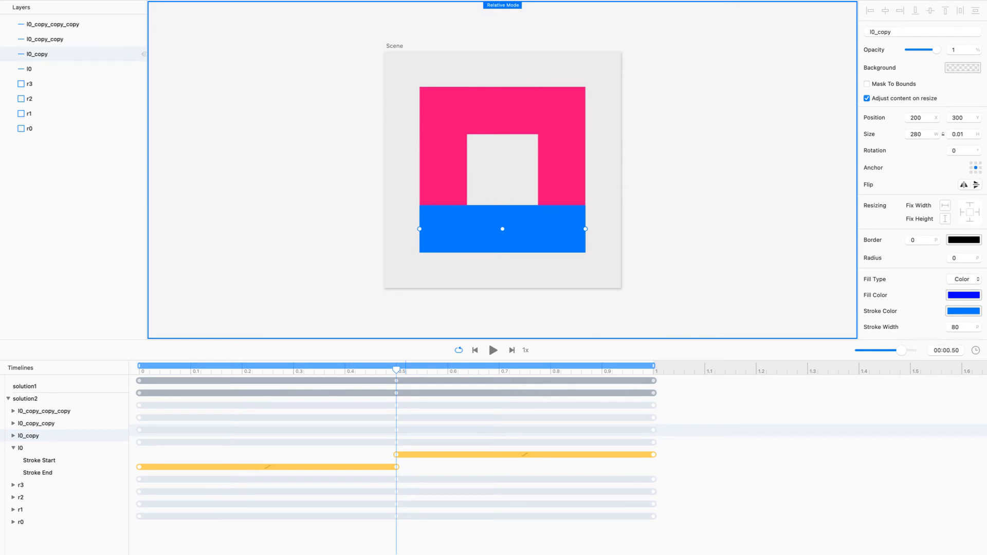
Rename the three copies of line l0, from the lowest layer upward, as l1, l2 and l3.
double_click(37, 54)
text(l1)
key(Return)
double_click(45, 39)
text(l2)
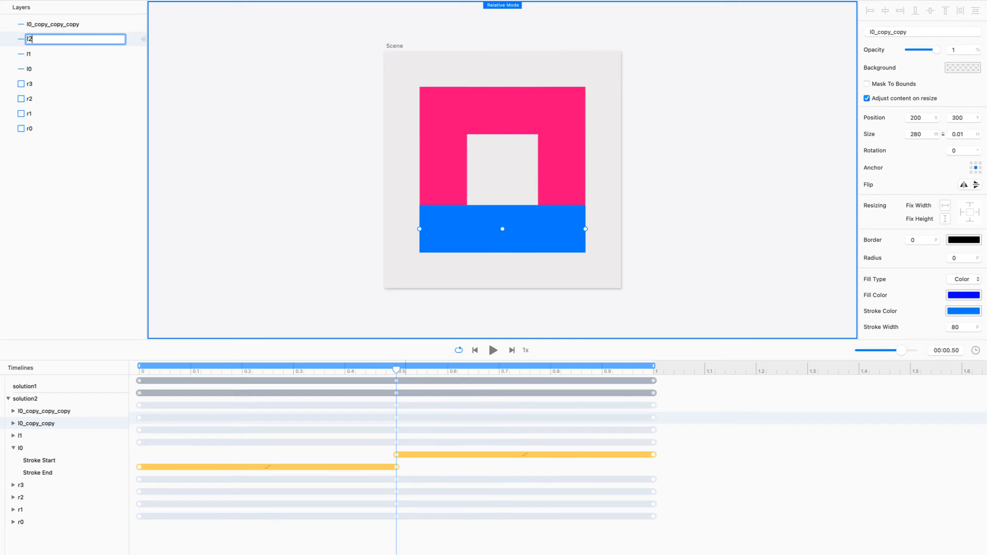
key(Return)
double_click(53, 24)
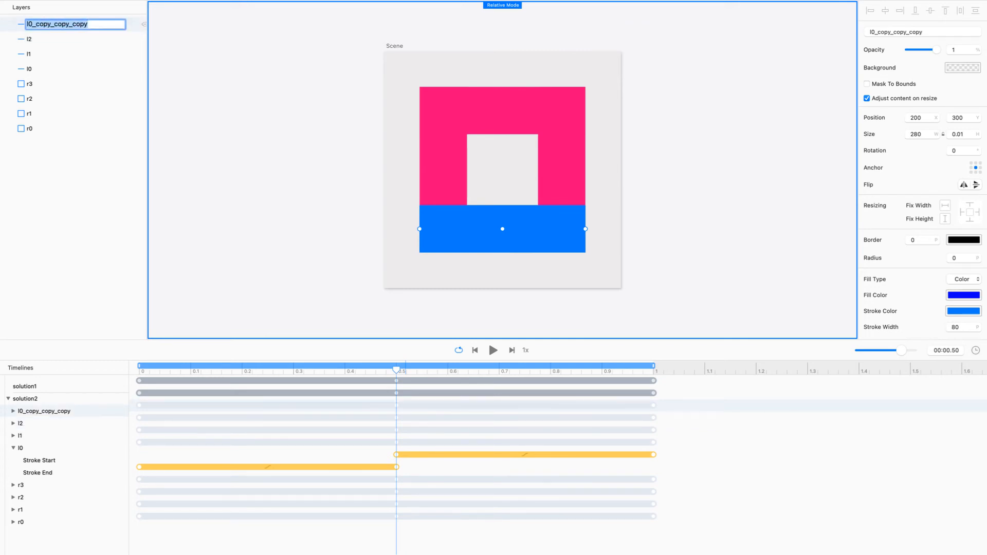
key(BackSpace)
text(l3)
key(Return)
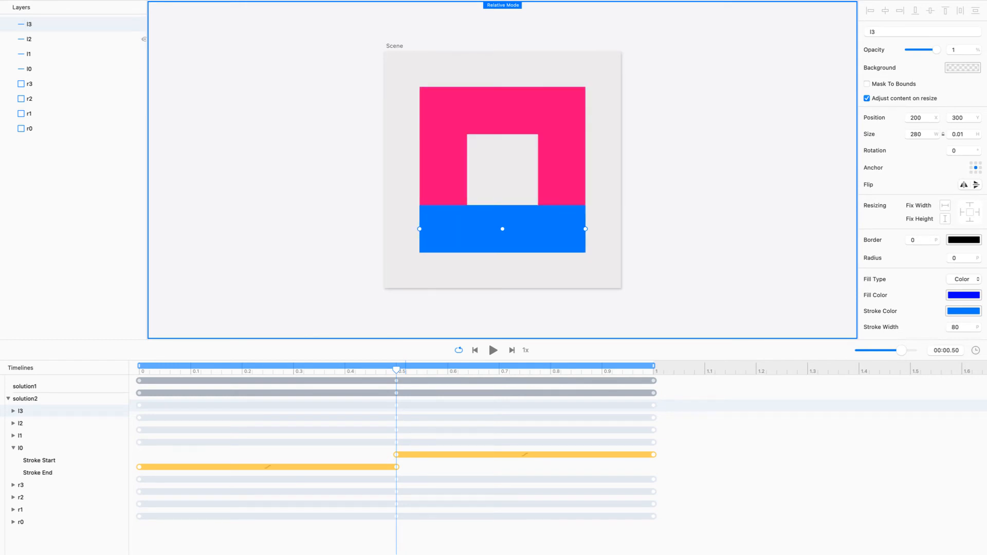
Reshape line l3 into a vertical line running from point 60, 60 down to point 60, 340.
double_click(408, 229)
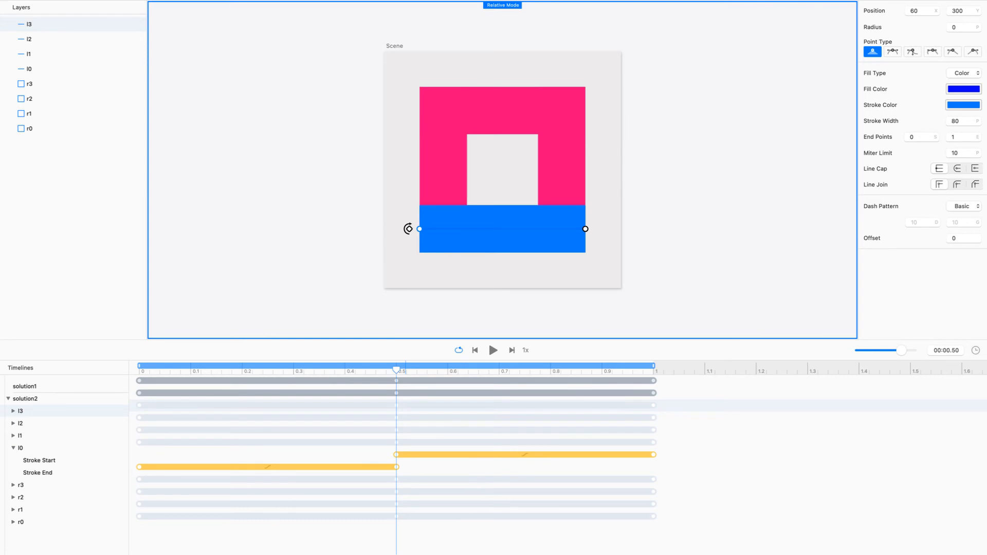
mouse_move(420, 228)
mouse_down()
mouse_move(430, 222)
mouse_move(428, 94)
mouse_up()
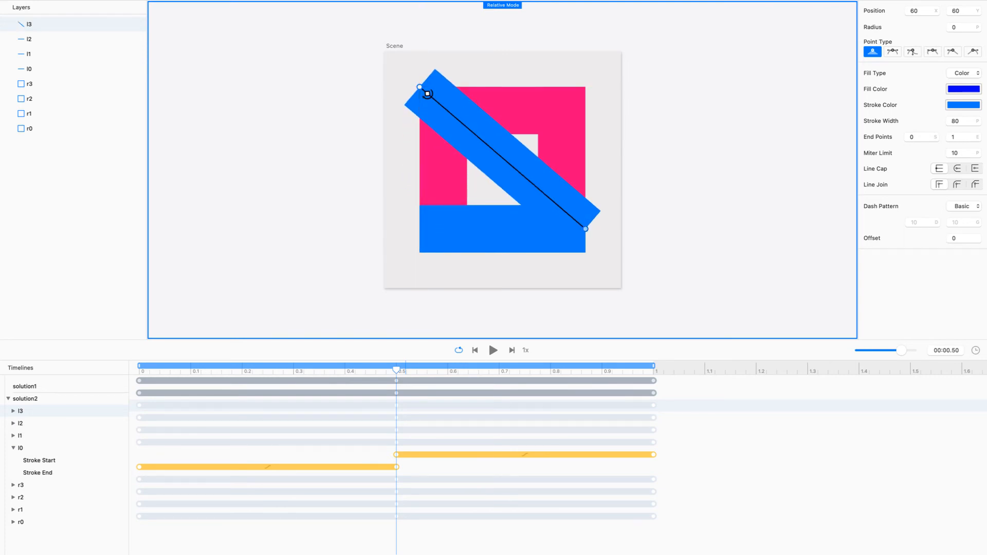
mouse_move(586, 228)
mouse_down()
mouse_move(439, 240)
mouse_move(419, 252)
mouse_up()
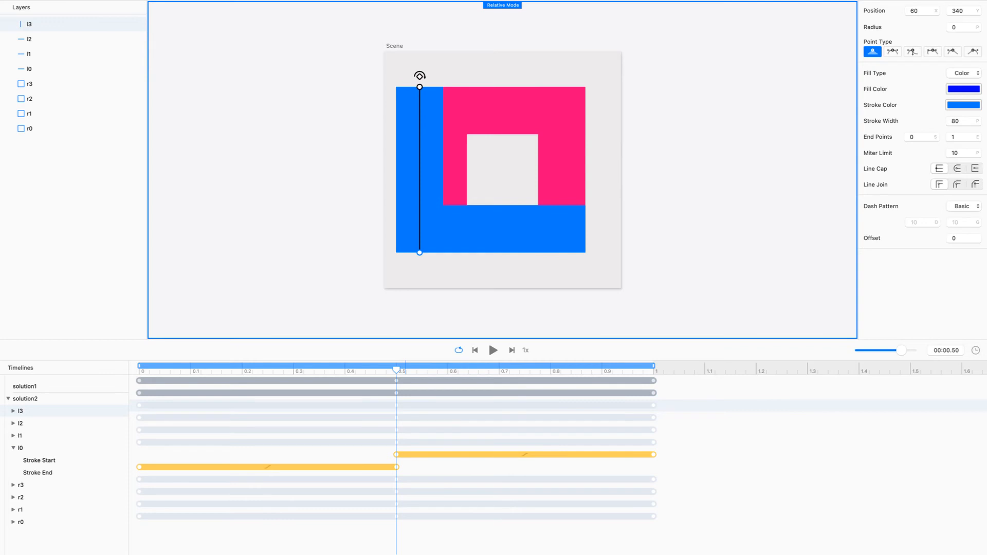
drag(919, 11, 910, 11)
text(100)
key(Return)
key(super+z)
Offset both points of line l3 together by +40 horizontally, to X position 100.
drag(420, 170, 420, 169)
double_click(917, 11)
text(60)
key(Return)
key(Right)
text(+40)
key(Return)
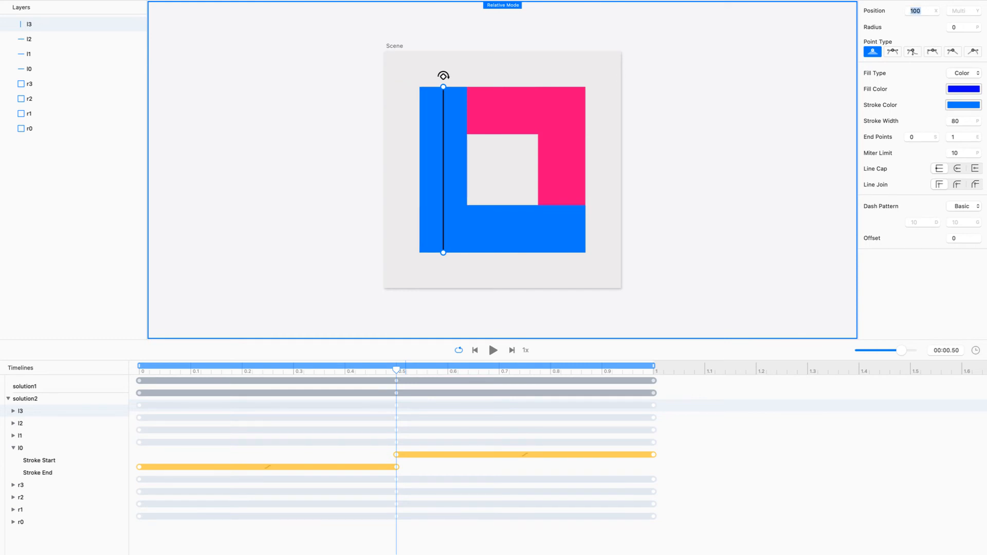
Move line l2 up to the square's upper edge and set its Y position to 100.
click(29, 39)
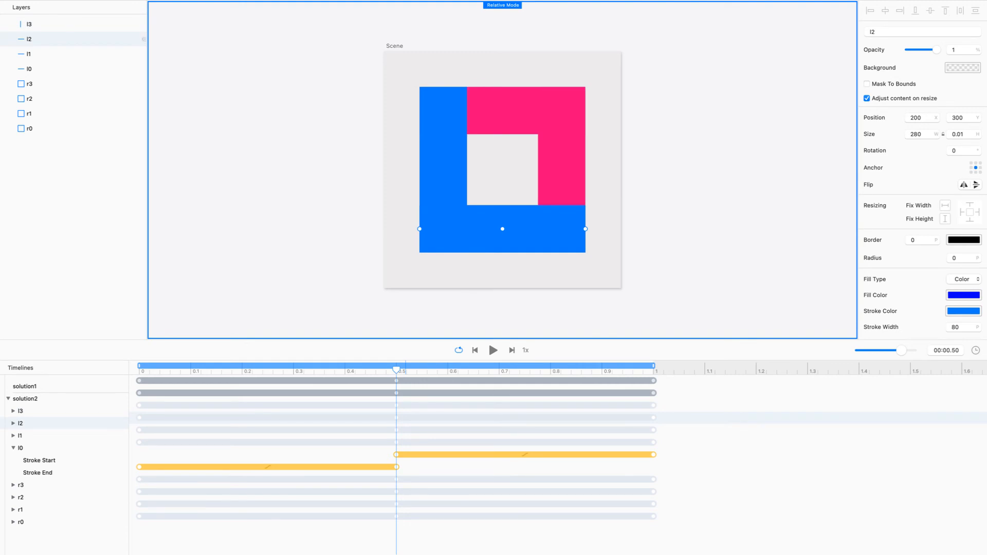
drag(502, 229, 502, 111)
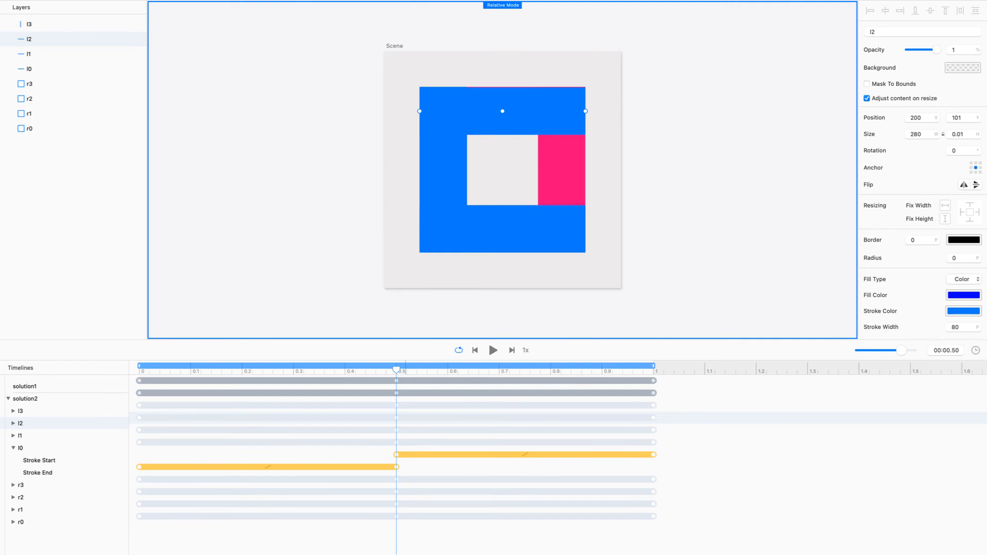
double_click(957, 118)
text(100)
key(Return)
Reverse the path of line l2 so it starts at point 340, 100, and finish editing its path.
double_click(503, 111)
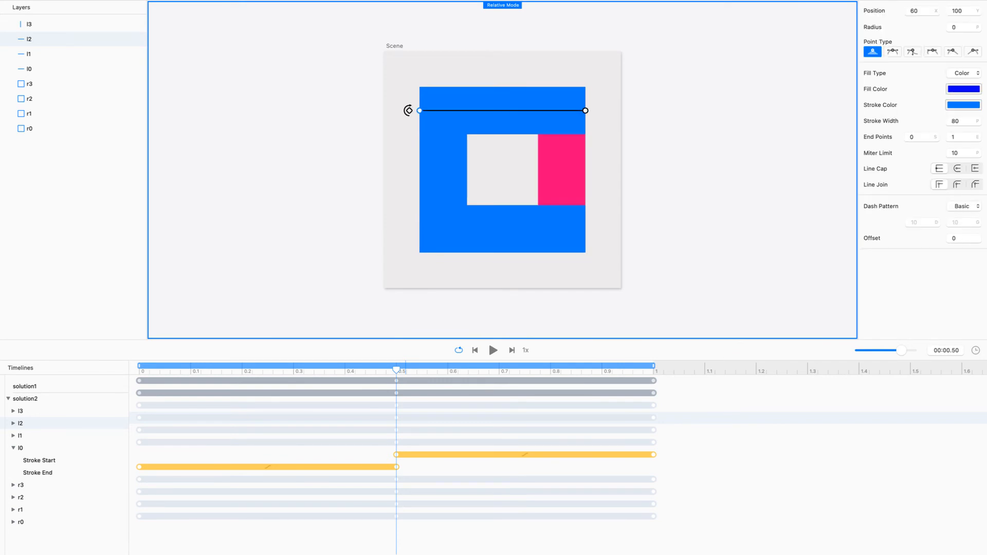
key(Escape)
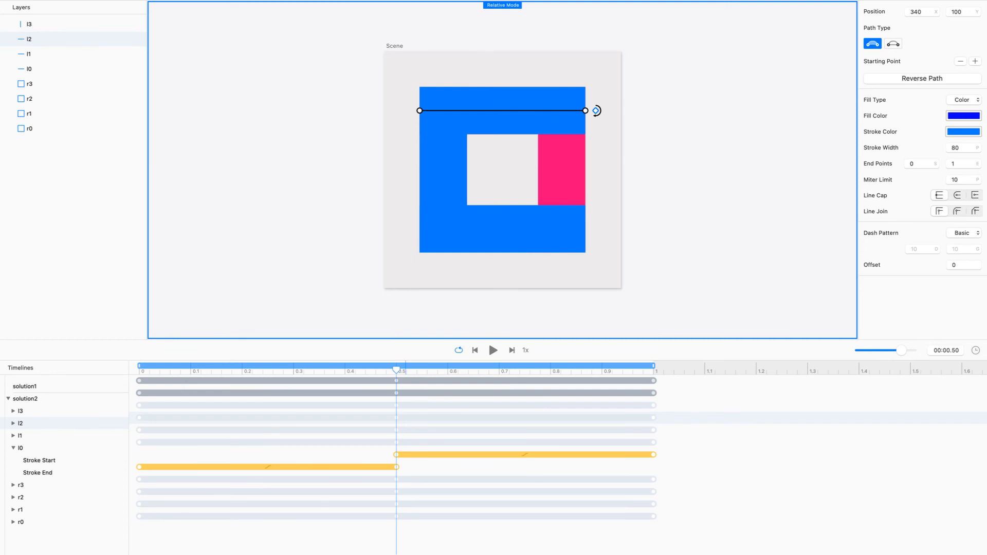
key(Escape)
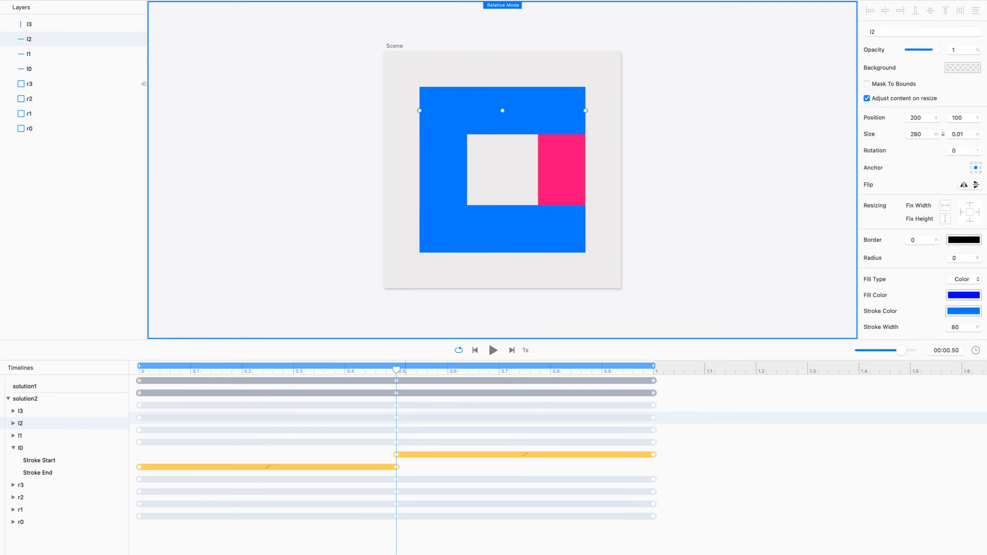
Reshape line l1 into a vertical line at about X 306, with its ends at Y 60 and Y 340.
click(83, 54)
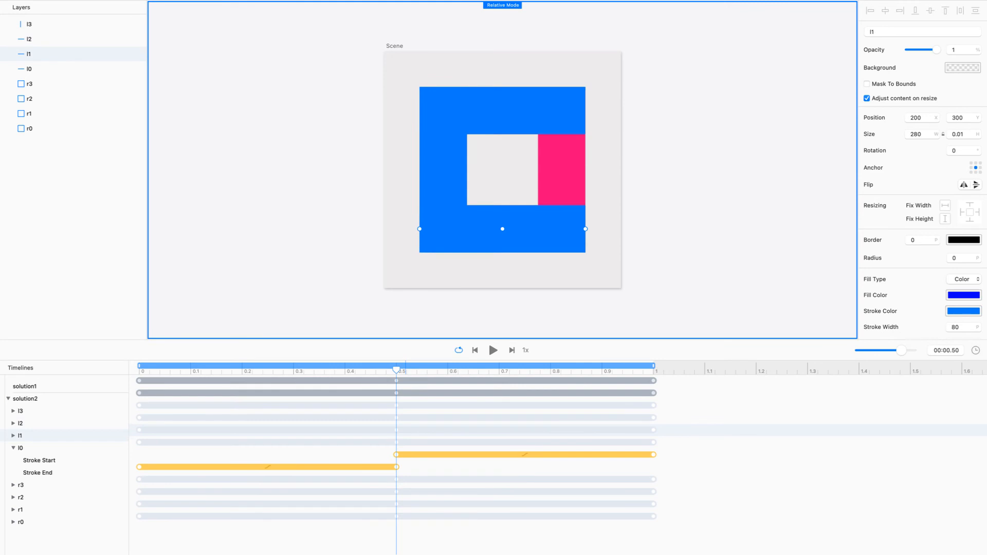
key(Return)
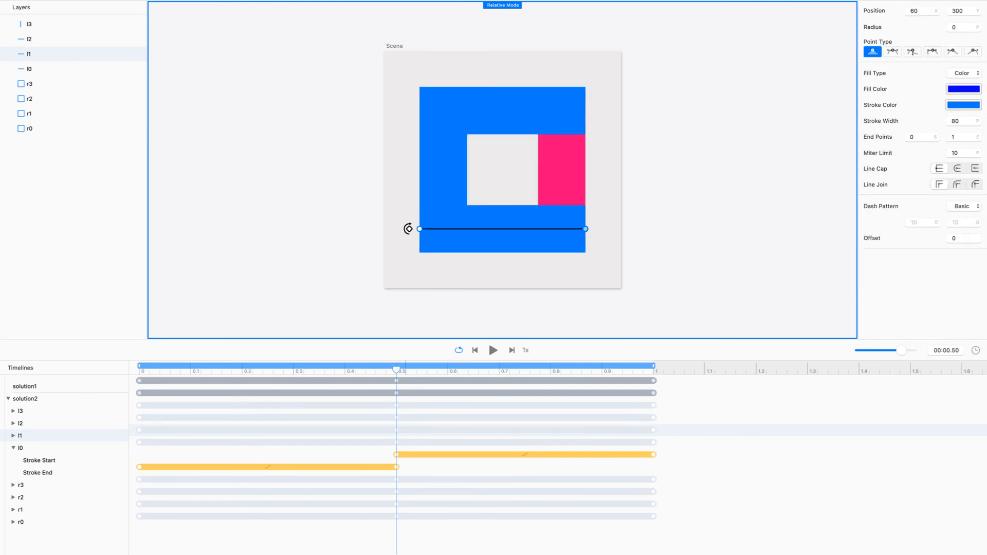
drag(585, 229, 565, 87)
drag(427, 221, 565, 263)
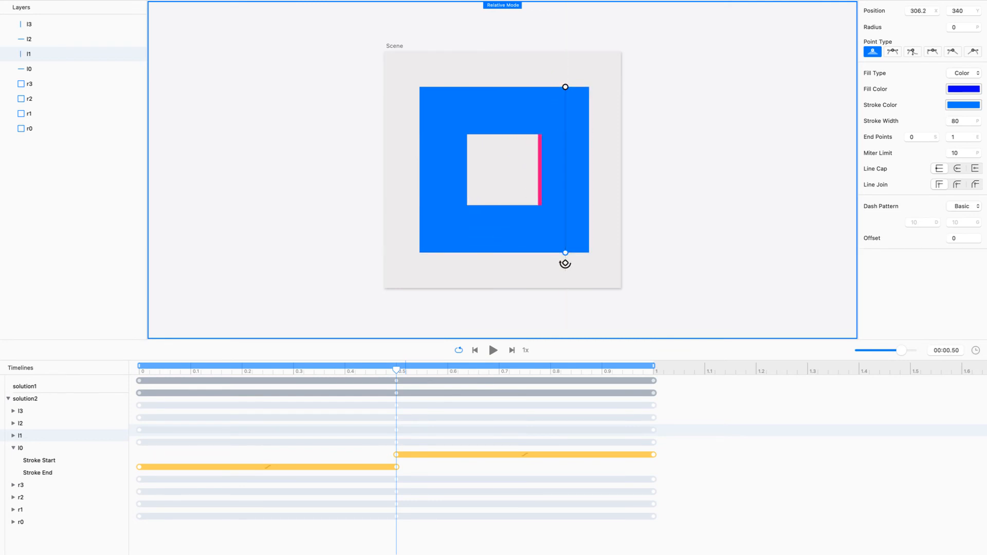
Set the X position of both points of line l1 to 300 and finish editing its path.
key(super+a)
text(300)
key(Return)
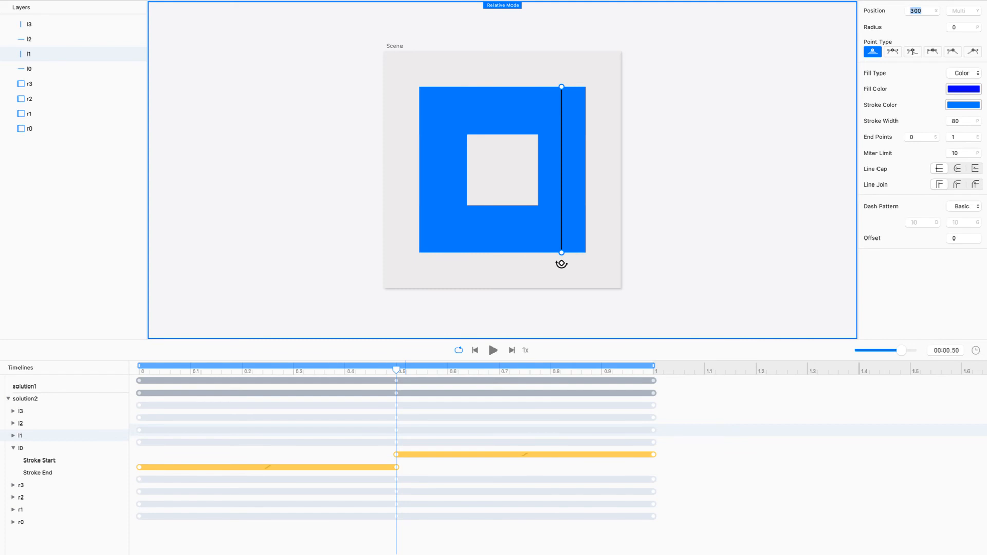
key(Escape)
click(144, 84)
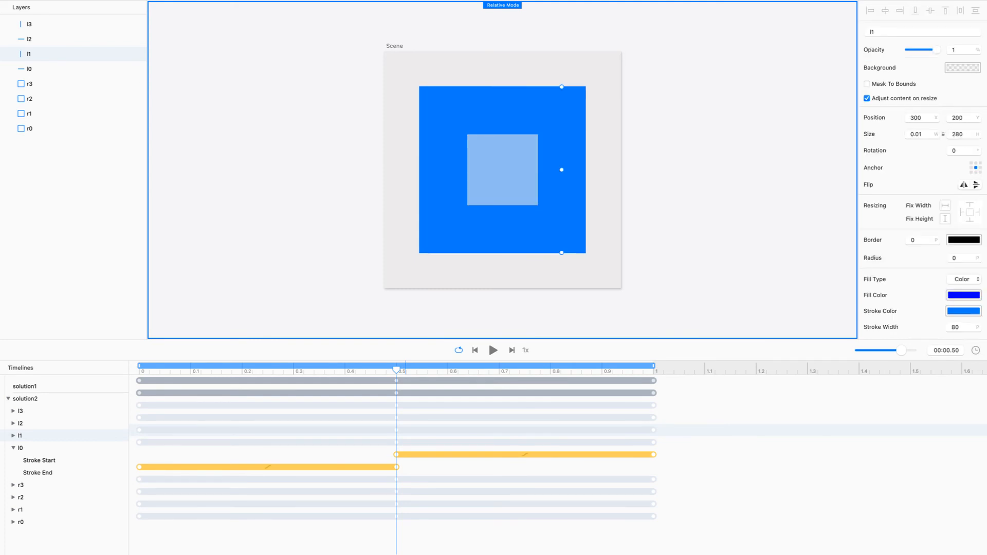
Delete the four rectangle layers r0 to r3.
click(78, 84)
shift+click(77, 128)
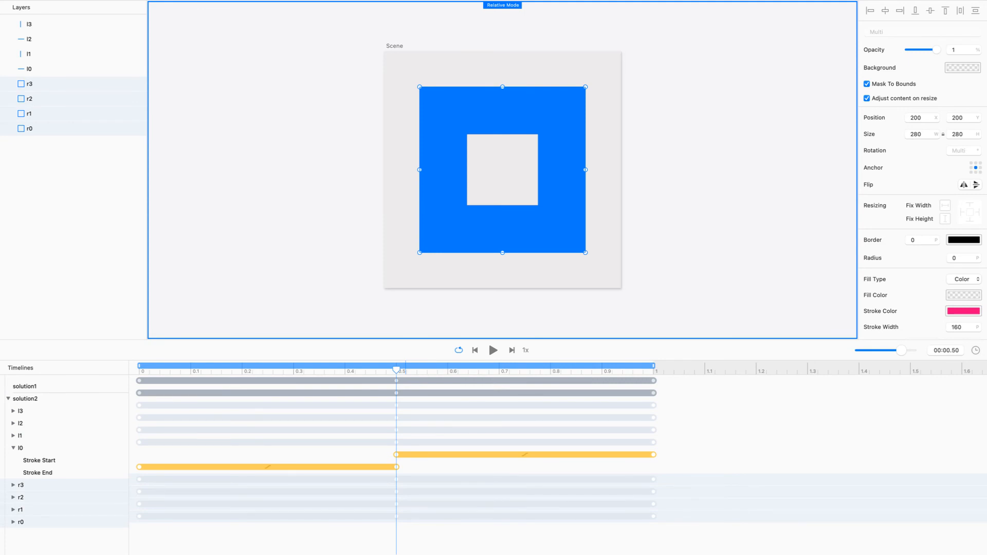
key(Delete)
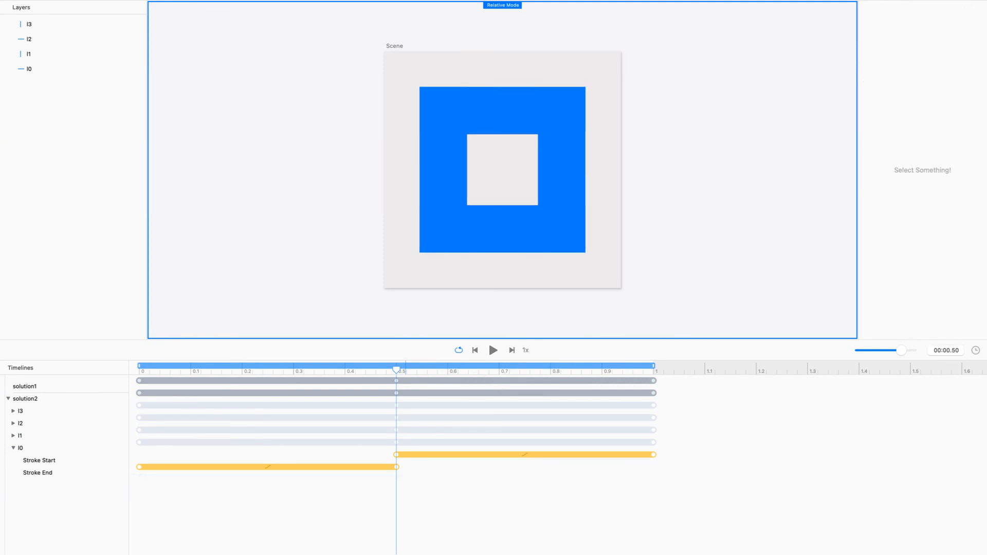
Expand the timeline tracks of l1, l2 and l3 to show their Stroke Start and Stroke End.
click(13, 436)
click(13, 423)
click(13, 411)
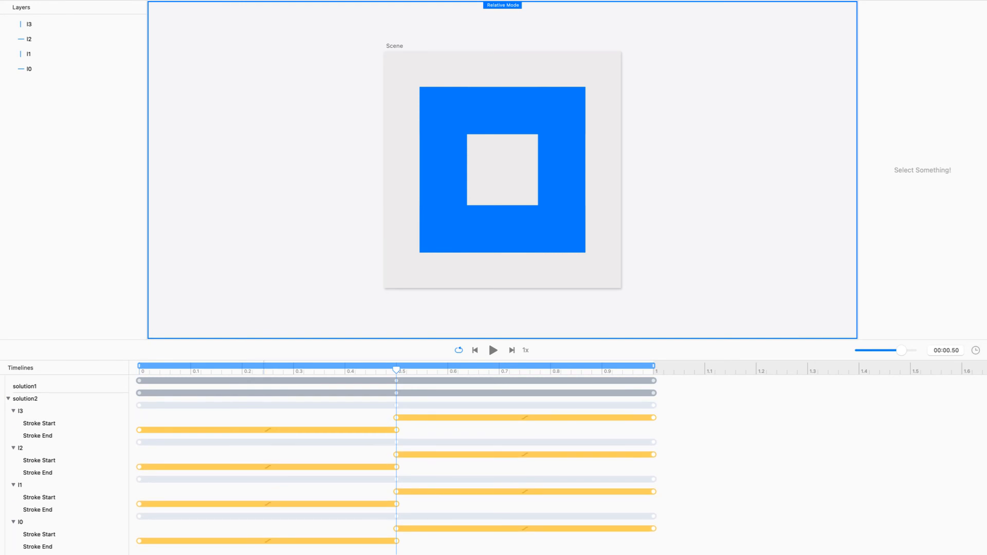
Set the Scene's background colour to the black swatch and turn off Relative Mode.
click(394, 46)
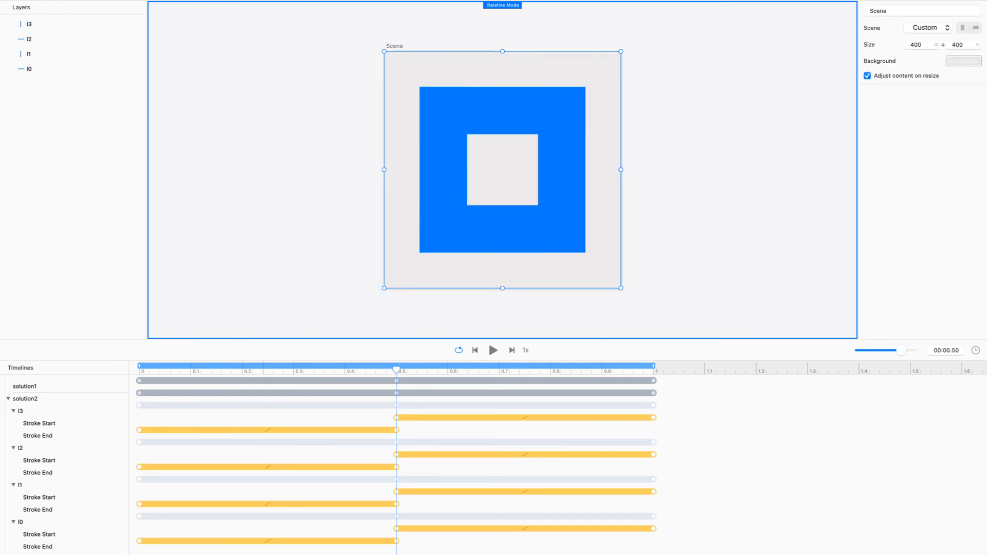
click(963, 61)
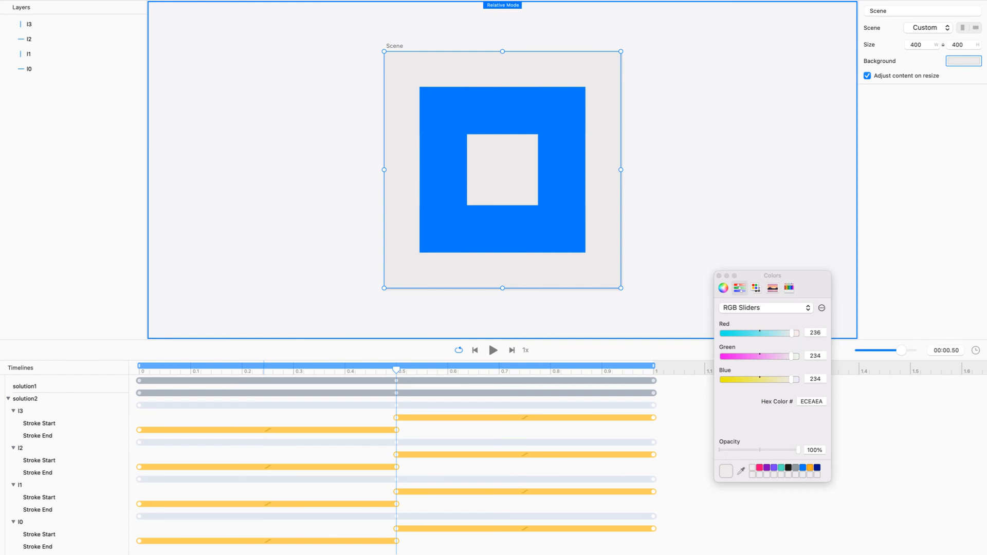
click(788, 468)
click(719, 276)
click(719, 276)
key(r)
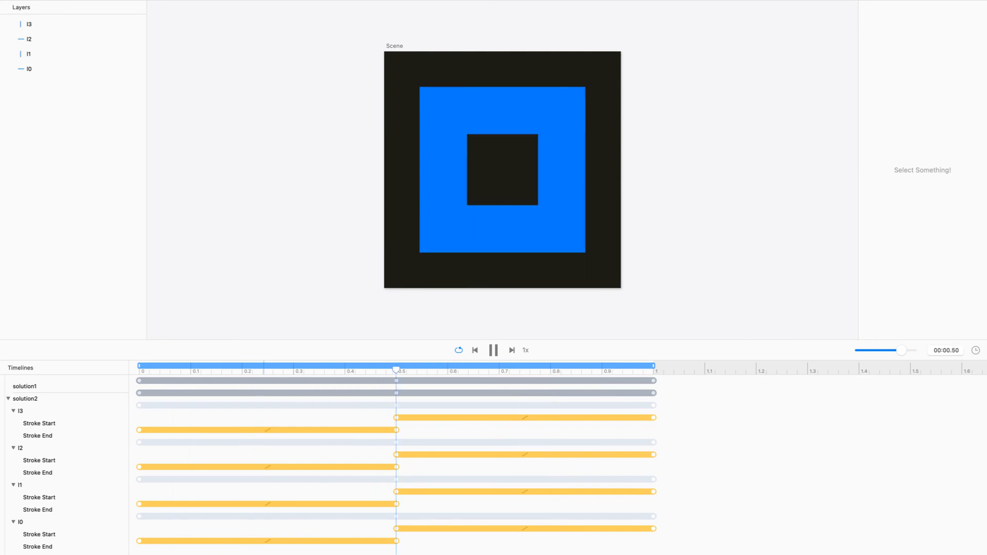
Play the solution2 animation at 0.25x speed and enlarge the canvas area for a closer view.
key(space)
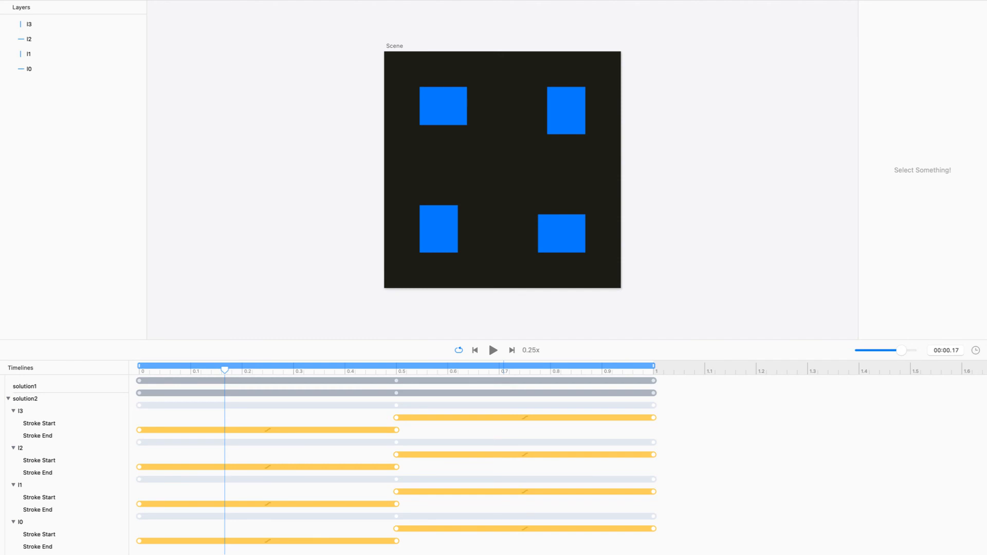
key(space)
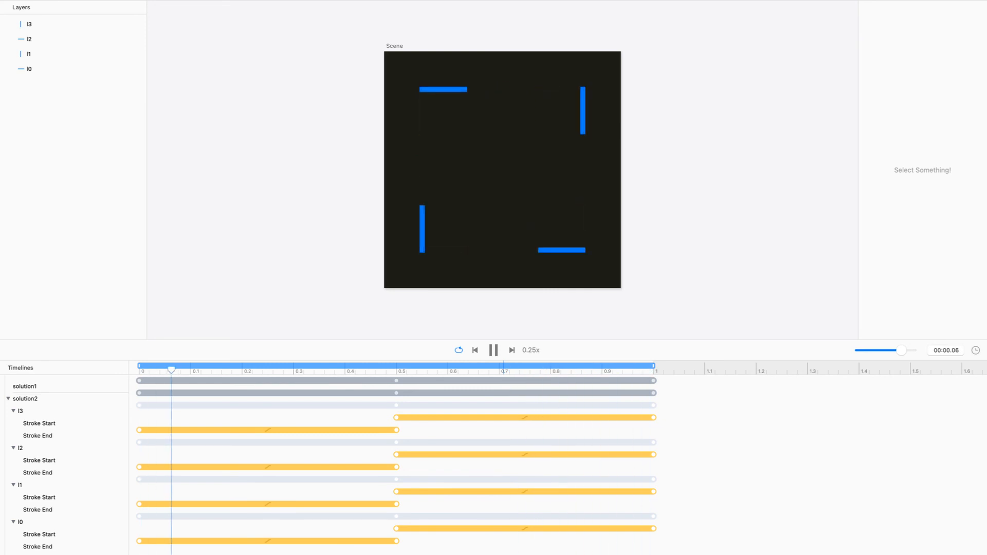
drag(503, 340, 503, 465)
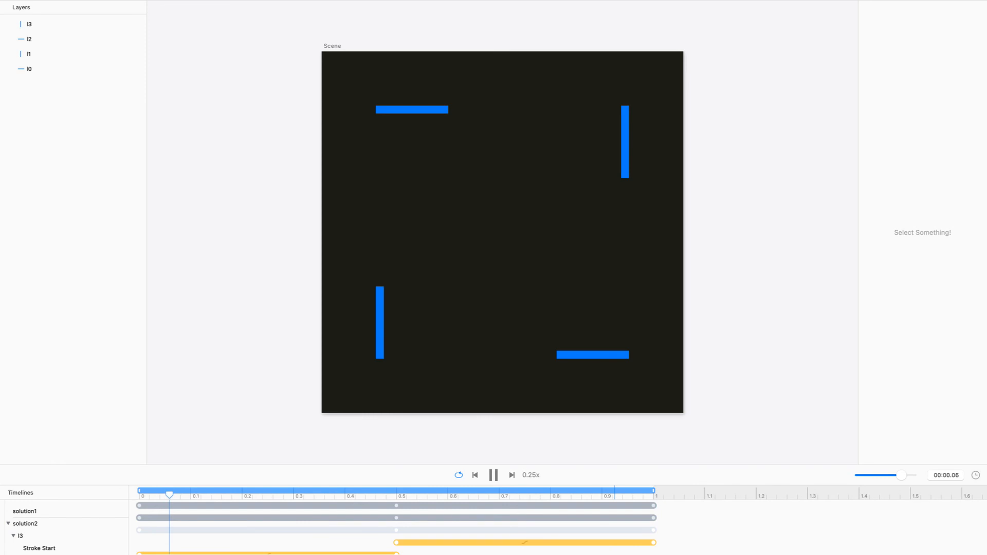